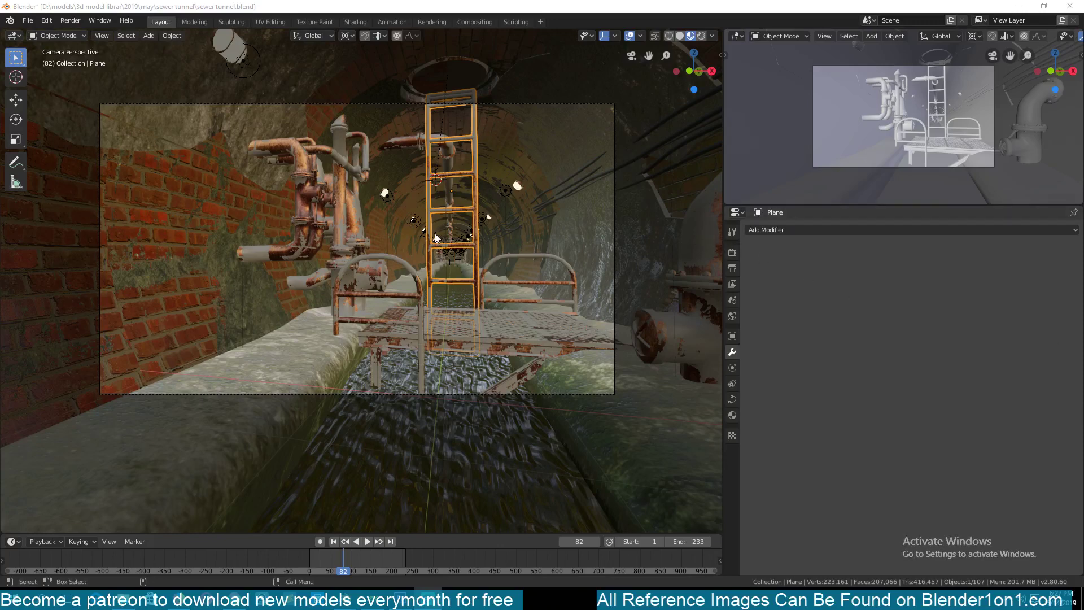
- Examine the ladder, ring and rusty pipes in the finished sewer tunnel scene, and switch to the TUNNEL.blend window
left_click(476, 226)
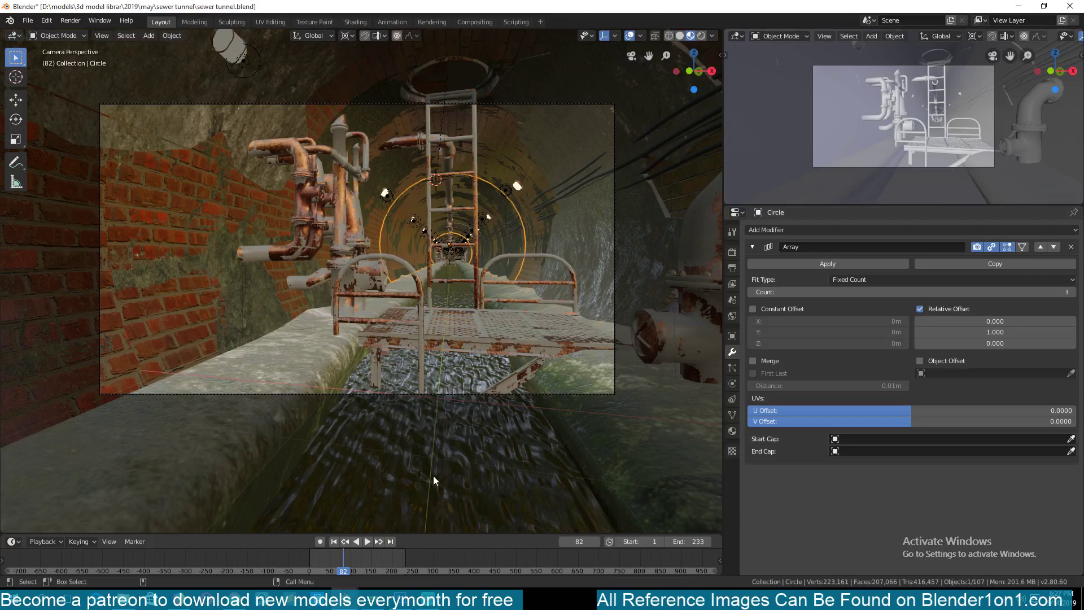
scroll(449, 211, "up", 2)
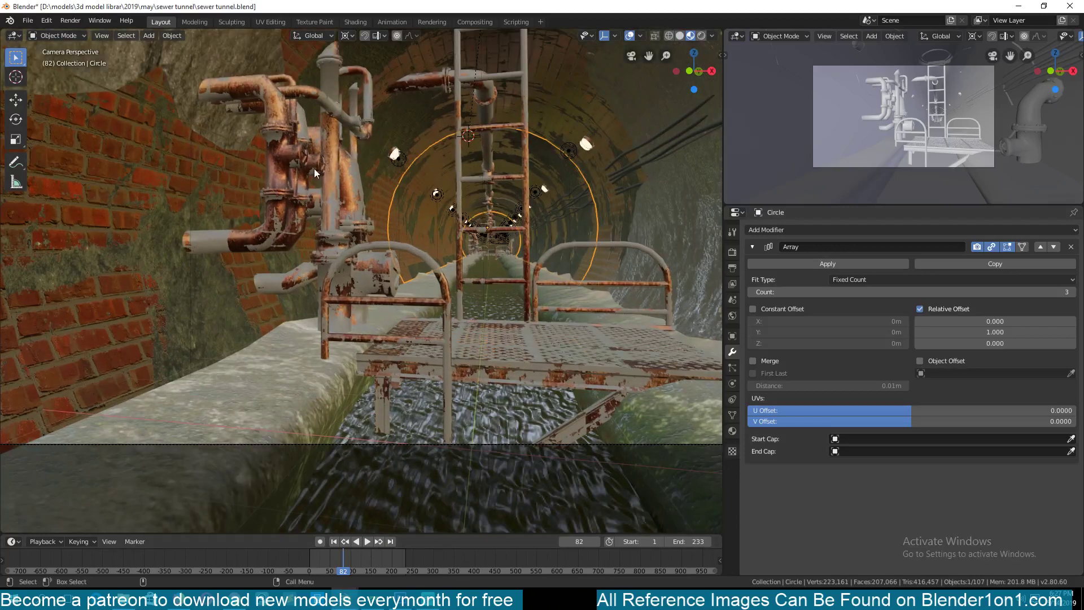
left_click(287, 171)
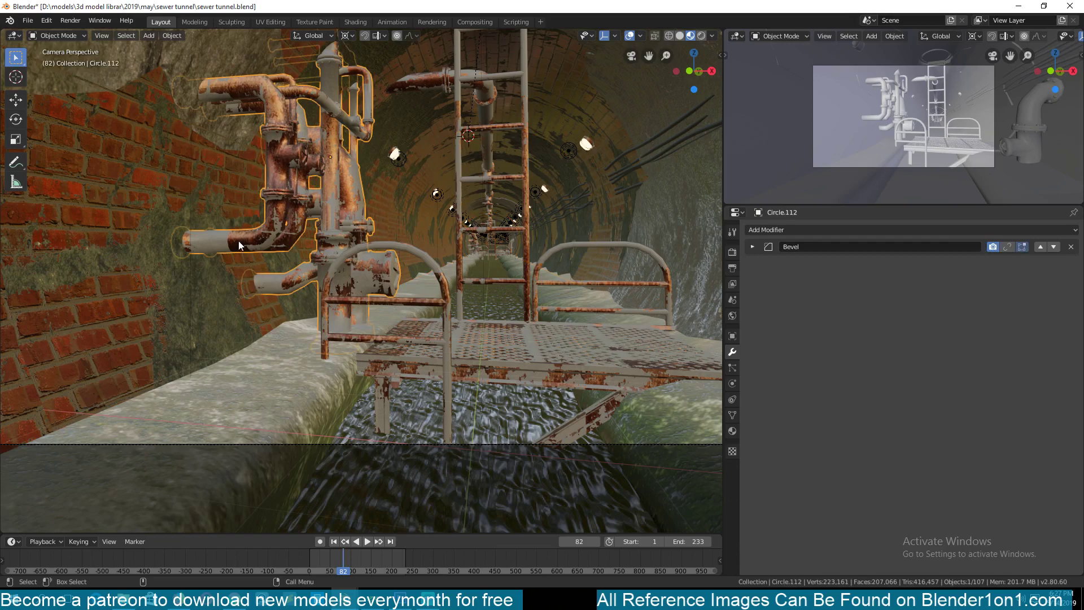
left_click(522, 74)
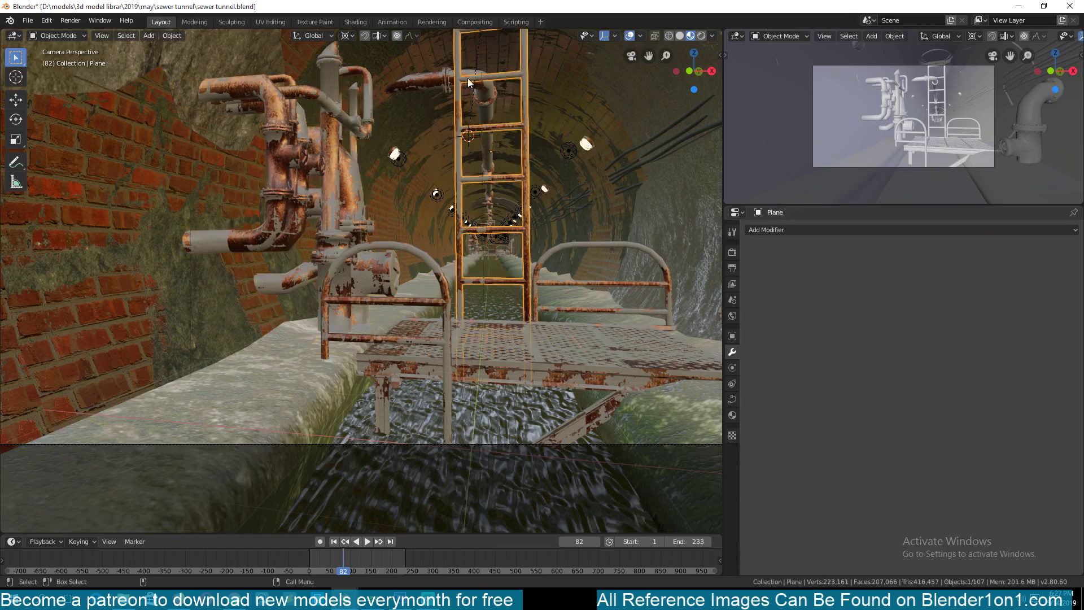
scroll(487, 161, "down", 3)
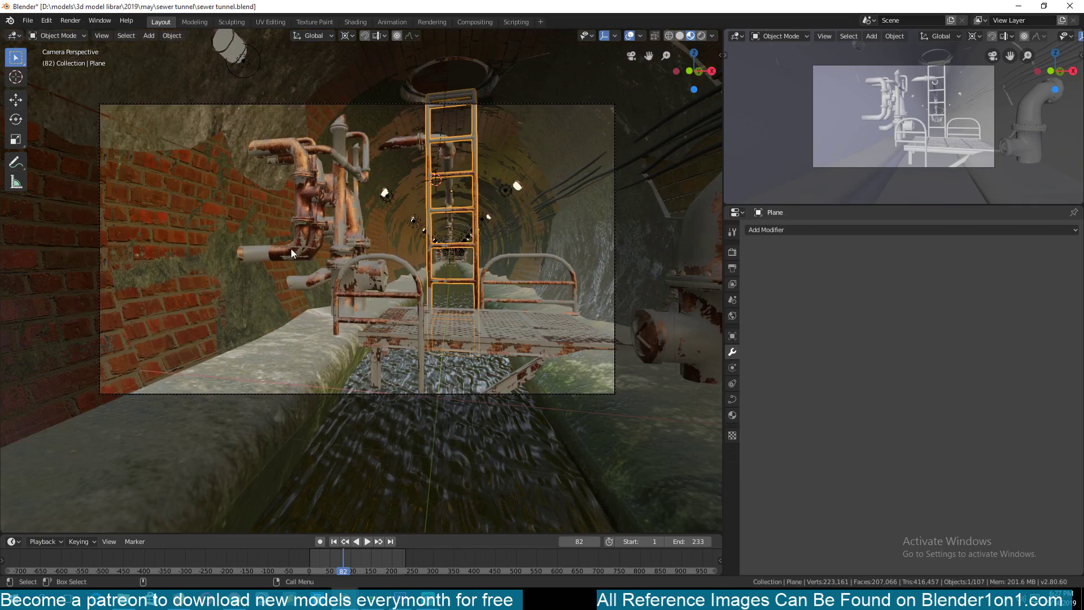
mouse_move(344, 596)
left_click(283, 531)
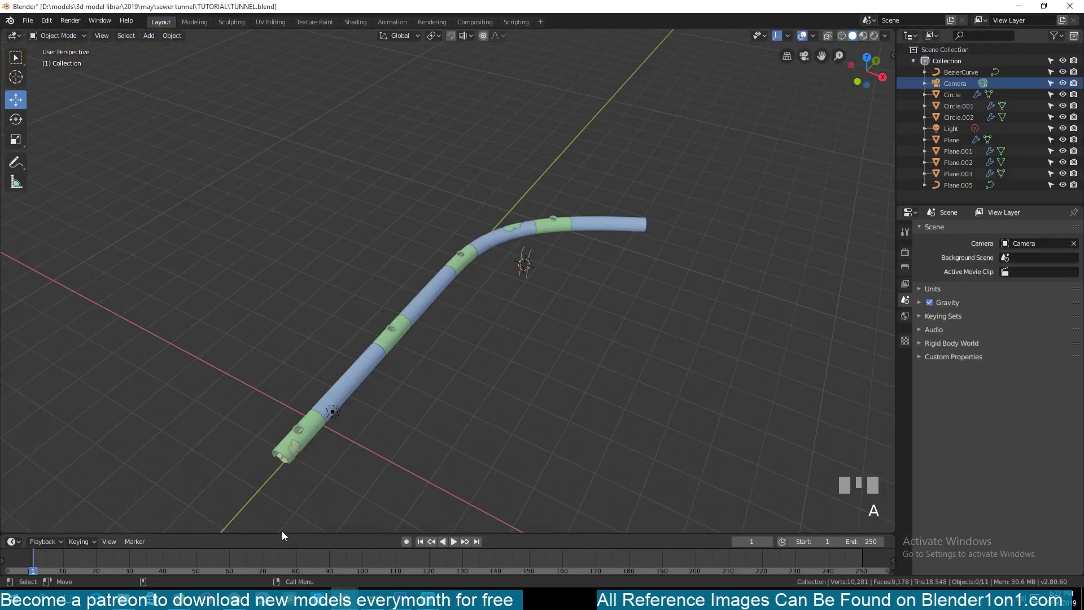
- Delete the existing curve object Plane.005 beside the tunnel's bend
middle_click_drag(484, 305, 322, 235, "shift")
left_click(362, 236)
key("x")
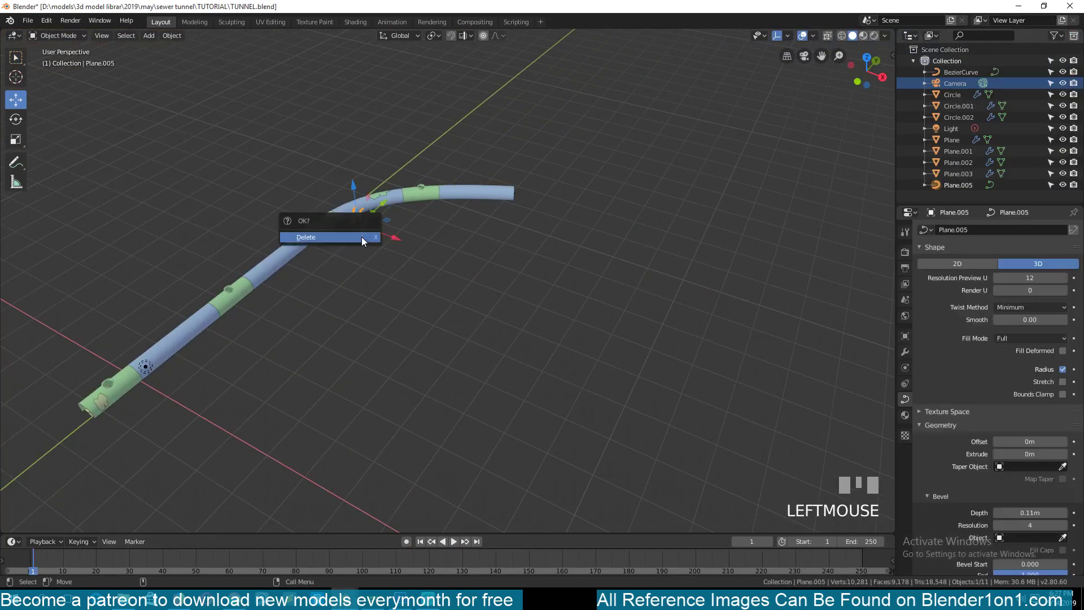
left_click(361, 236)
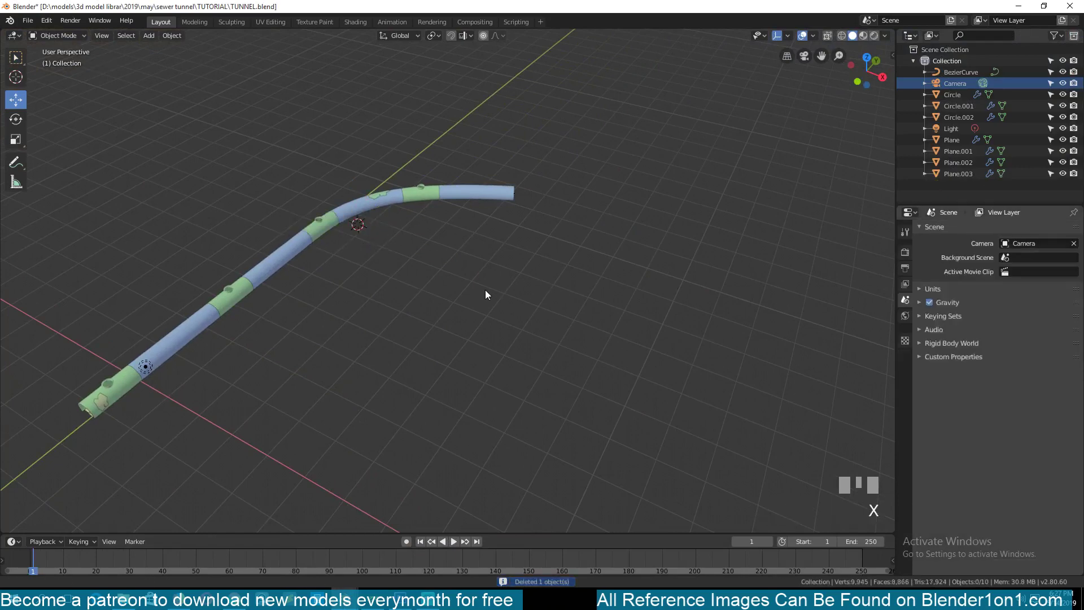
- Add a plane at the 3D cursor and rotate it 90° about the X axis so it stands upright in front view
middle_click_drag(486, 289, 441, 337)
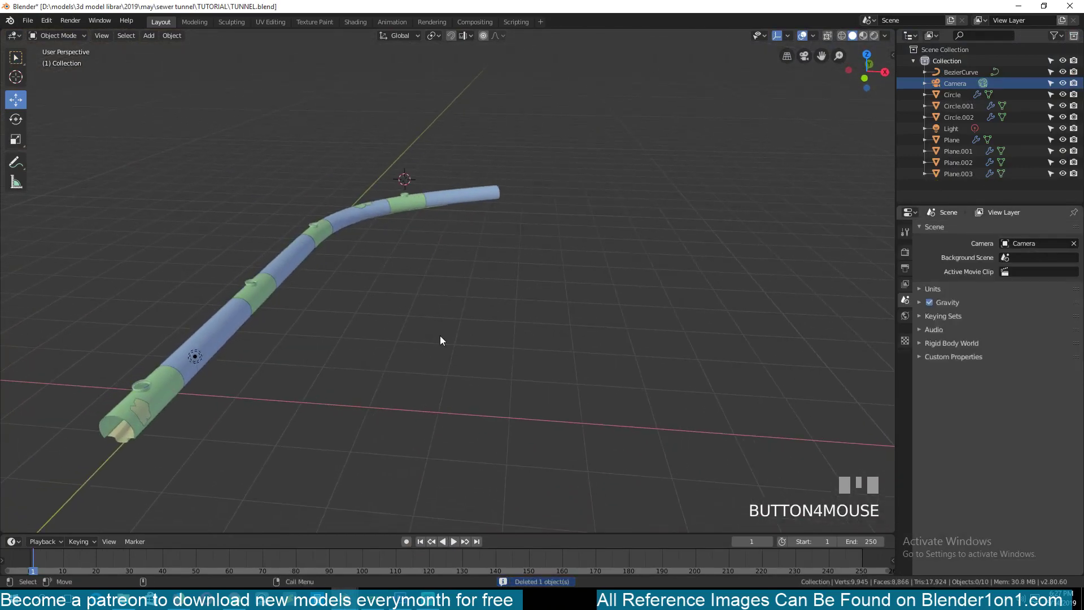
key("KP_1")
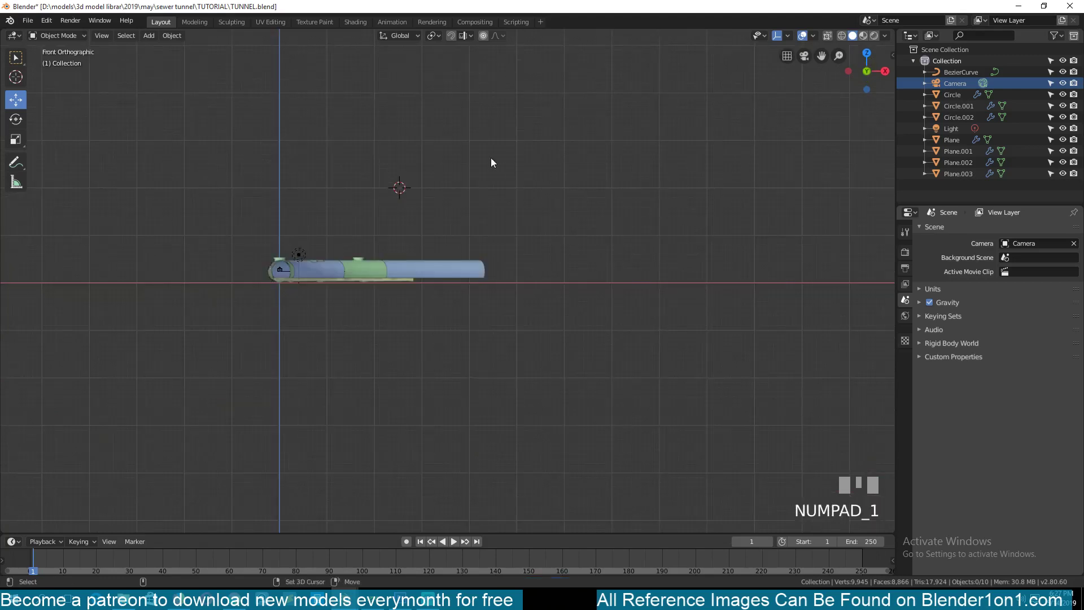
key("shift+a")
mouse_move(490, 158)
left_click(532, 159)
type("rx")
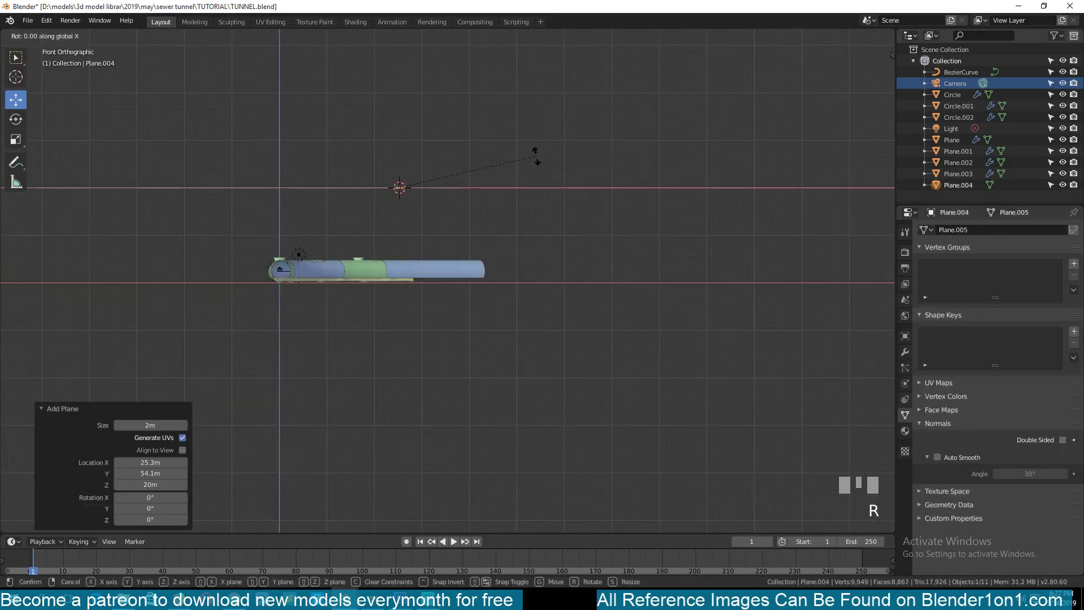
type("90")
key("Return")
- Scale the upright plane along Z into a tall, narrow strip
scroll(587, 101, "up", 5)
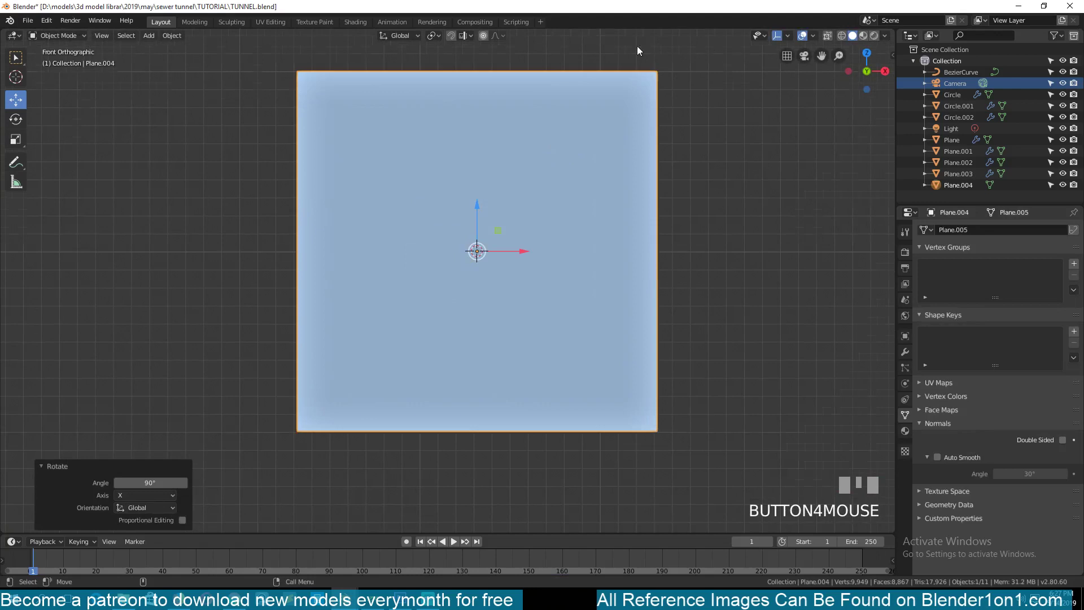
scroll(615, 148, "down", 6)
key("s")
key("z")
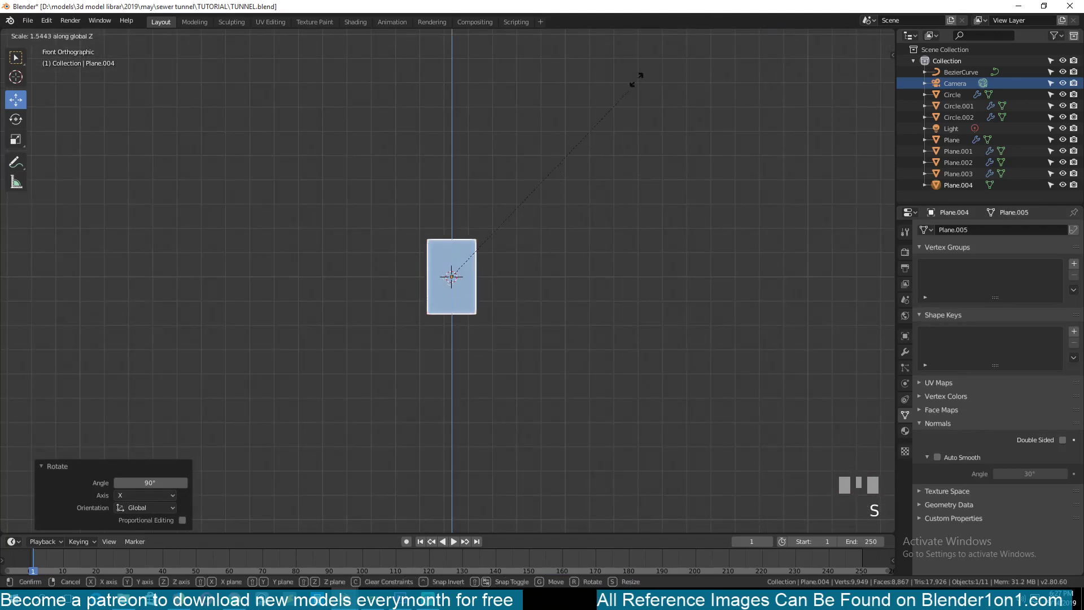
left_click(149, 141)
- Extrude the strip's upper edge along Y by about 2 m to form a horizontal ledge
key("grave")
middle_click_drag(271, 203, 359, 228)
key("Tab")
left_click(458, 182)
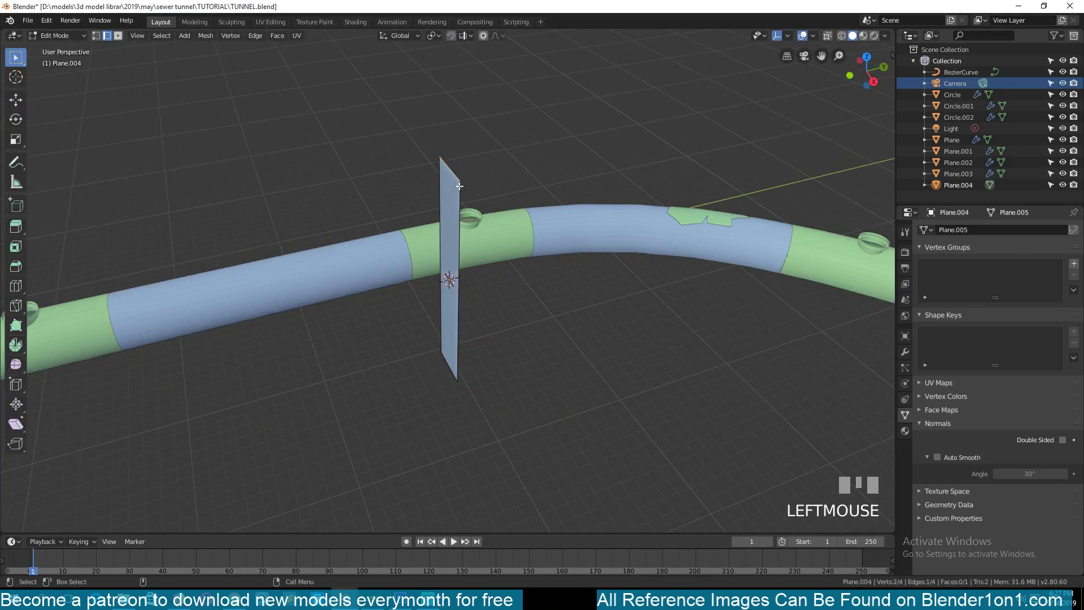
key("e")
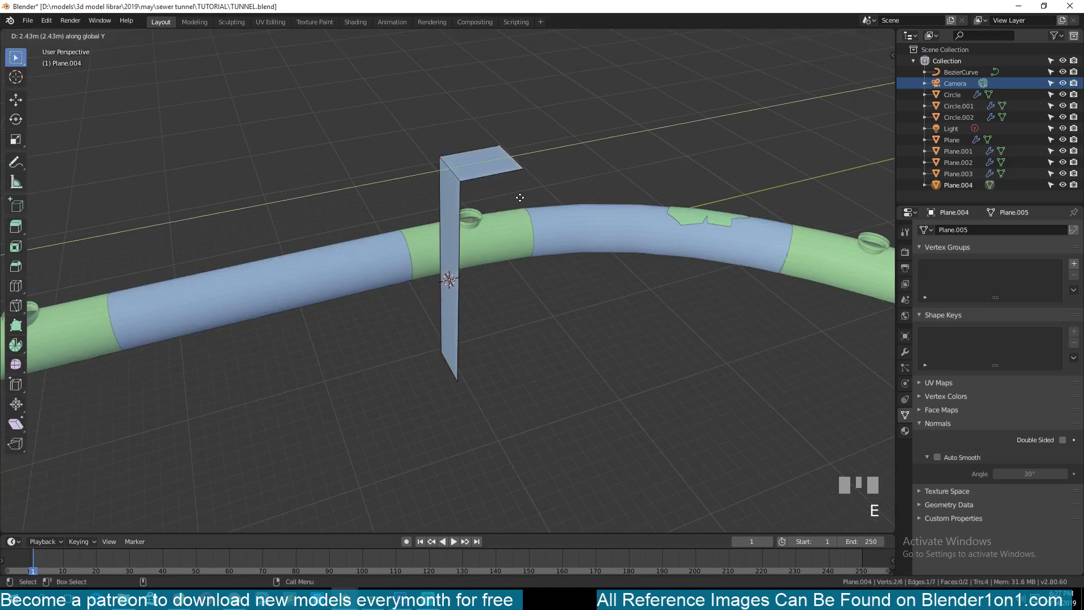
left_click(511, 199)
- Select the strip's corner edge and apply the object's rotation and scale
left_click(446, 171)
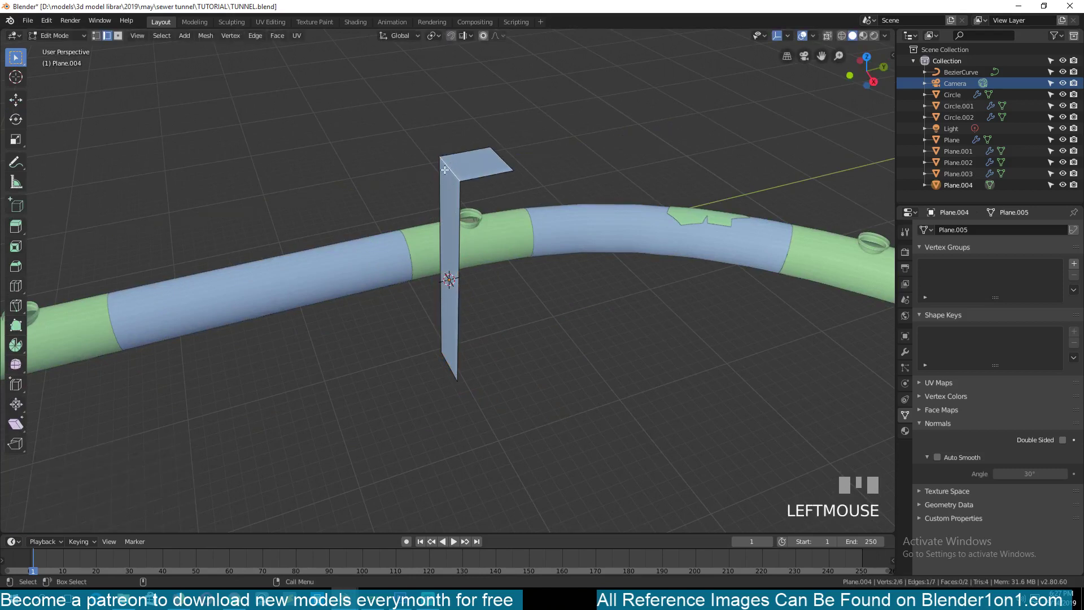
key("Tab")
key("ctrl+a")
left_click(465, 269)
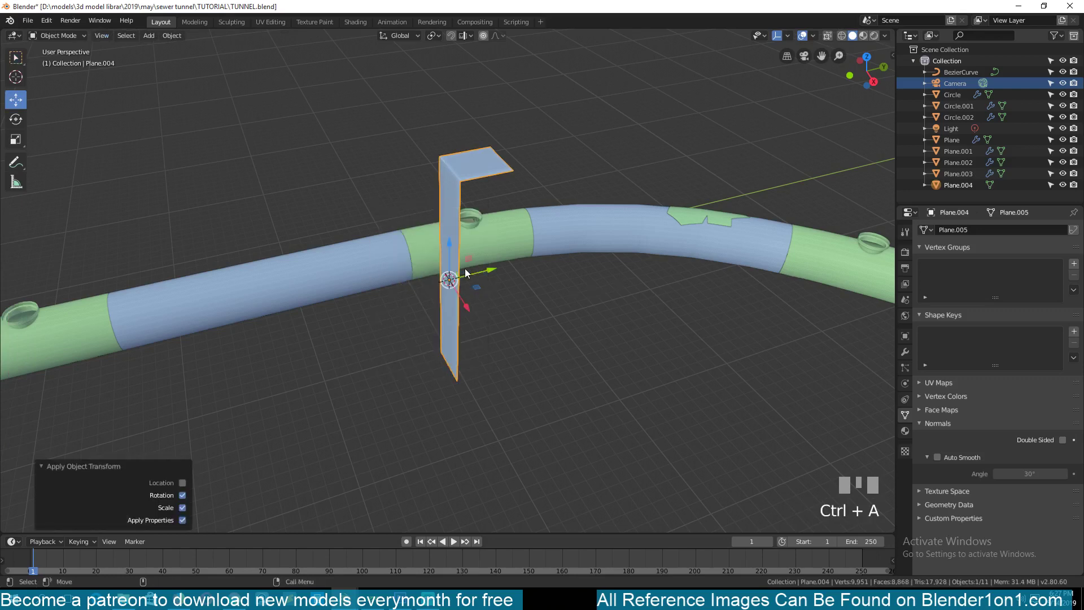
- Bevel the corner edge between the upright and the ledge with four segments and a width of about 1.4 m
key("Tab")
key("ctrl+b")
scroll(565, 150, "up", 5)
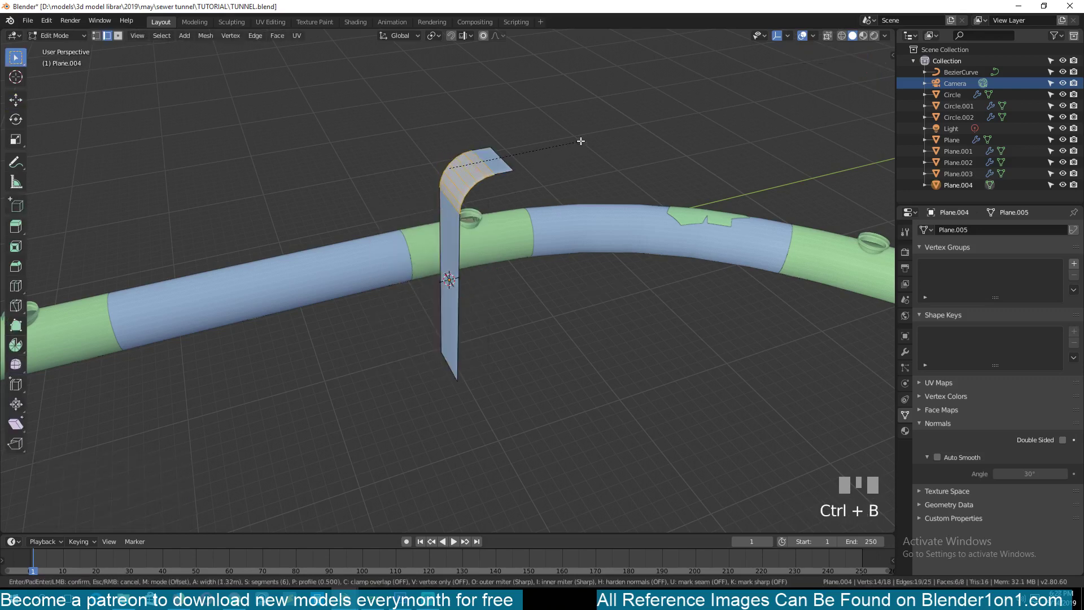
scroll(581, 141, "down", 4)
scroll(581, 141, "up", 4)
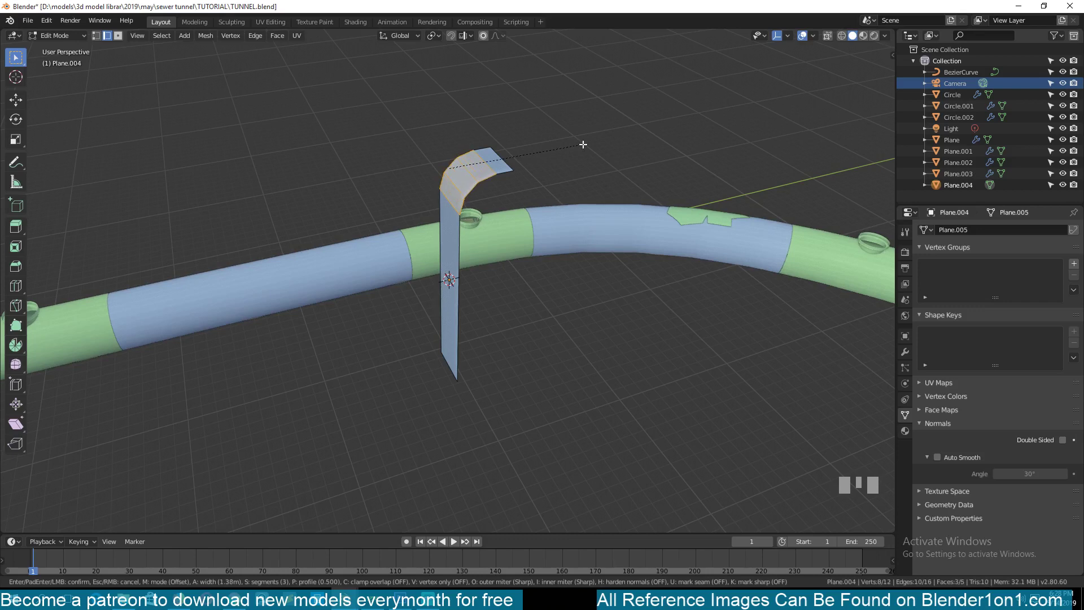
left_click(583, 145)
- Add five evenly spaced horizontal loop cuts across the strip's tall vertical face
key("grave")
middle_click_drag(531, 173, 412, 205)
key("Tab")
key("shift+grave")
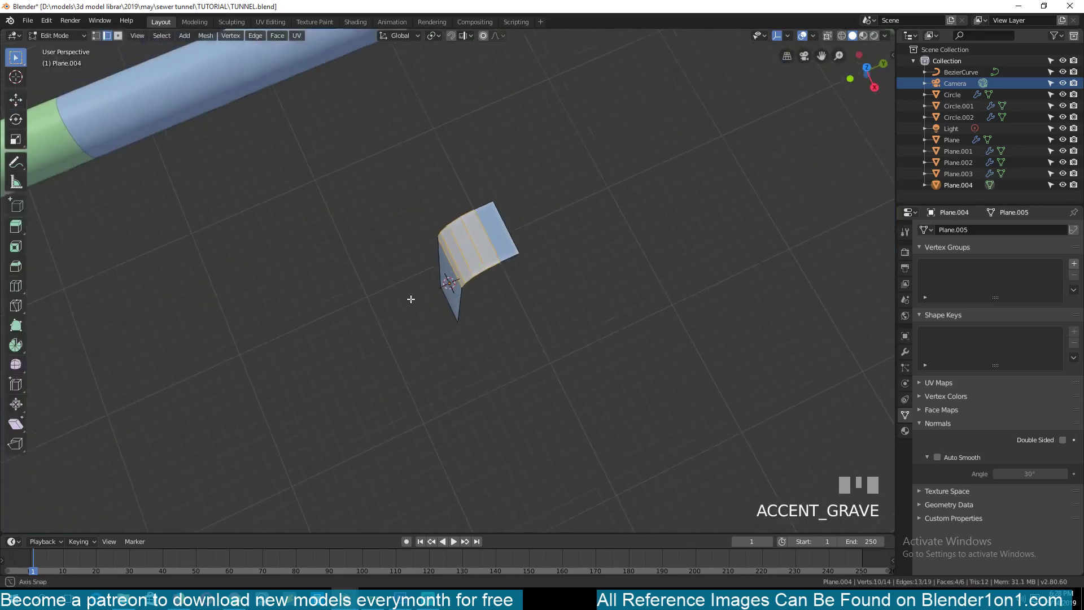
key("ctrl+r")
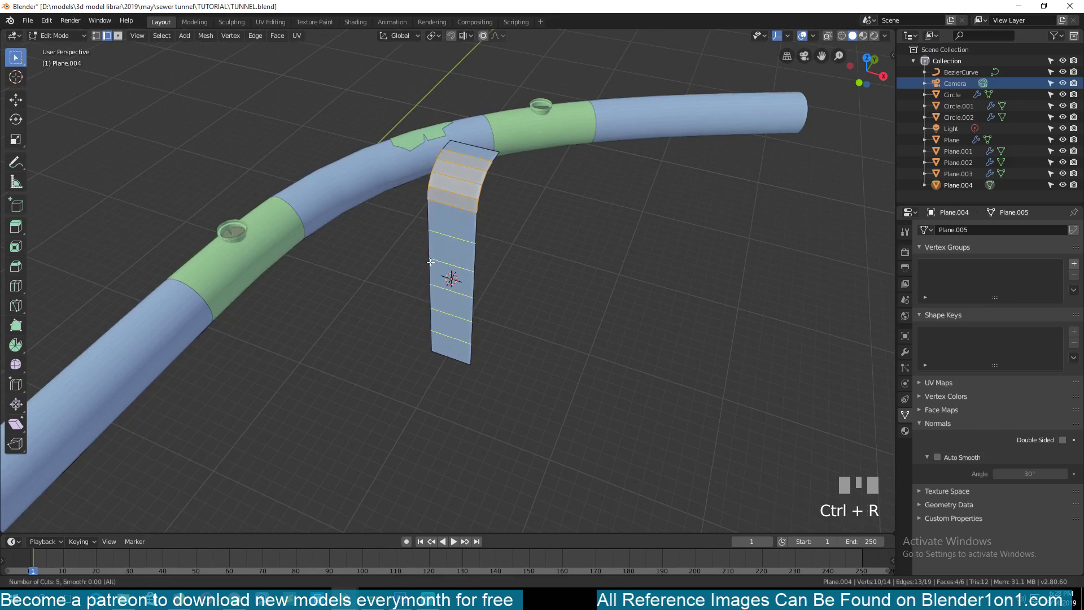
left_click(431, 261)
left_click(431, 261)
- Separate the strip's two long side edge loops into their own object and return to Object Mode
key("grave")
middle_click_drag(436, 309, 453, 193)
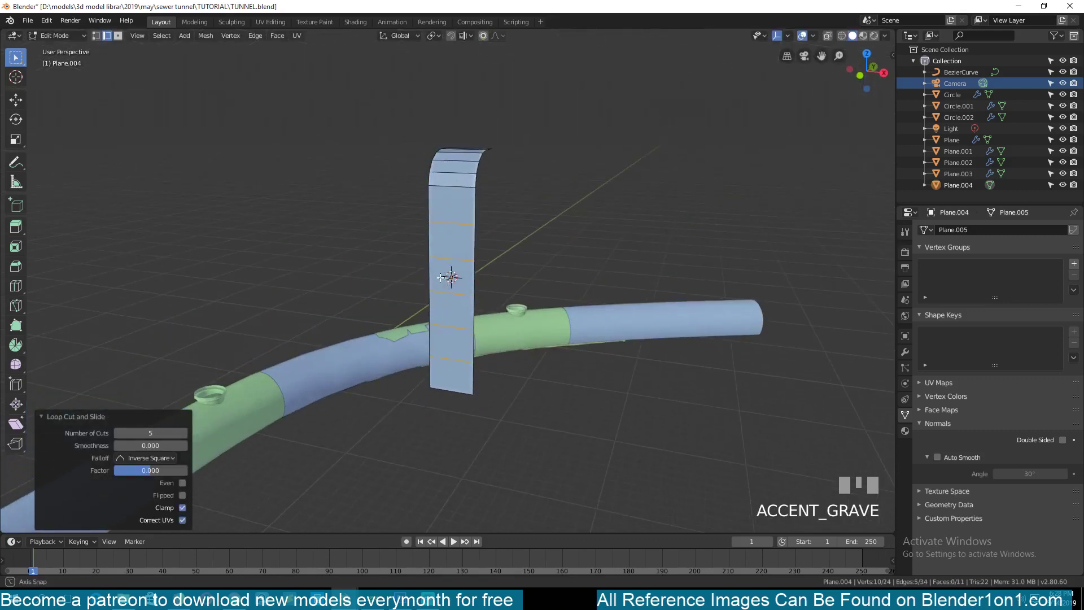
left_click(444, 204, "alt")
left_click(435, 206, "alt+shift")
key("shift+grave")
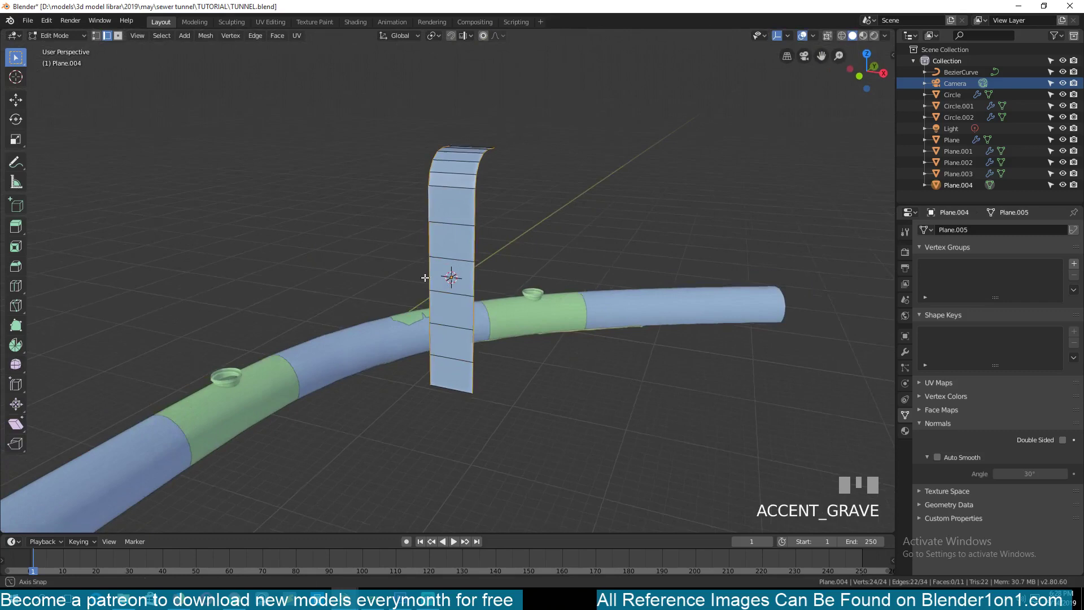
left_click(476, 160)
key("shift+grave")
left_click(423, 243)
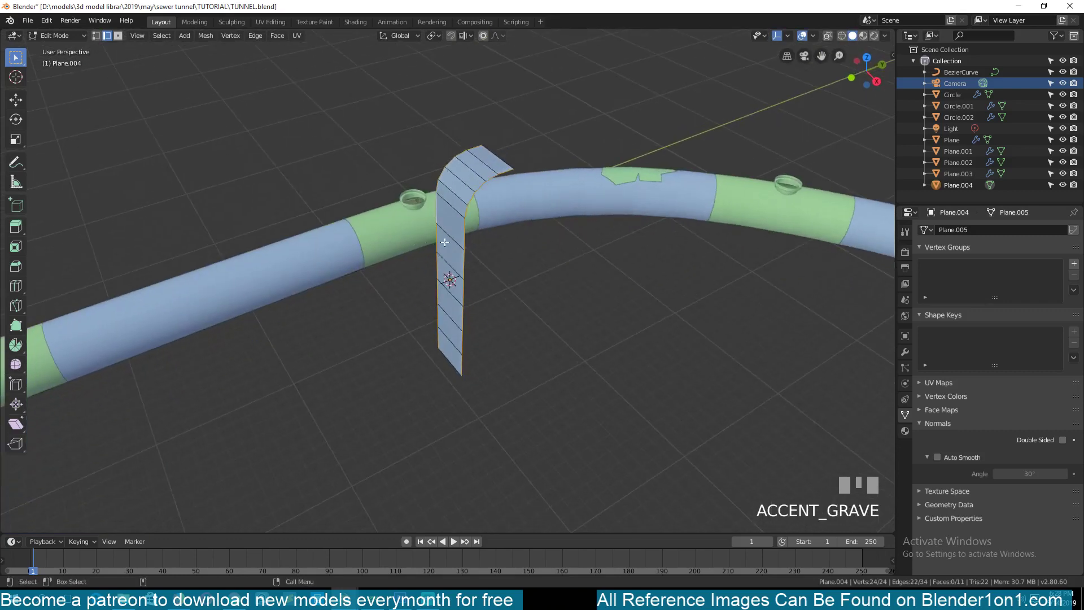
key("p")
left_click(443, 242)
key("Tab")
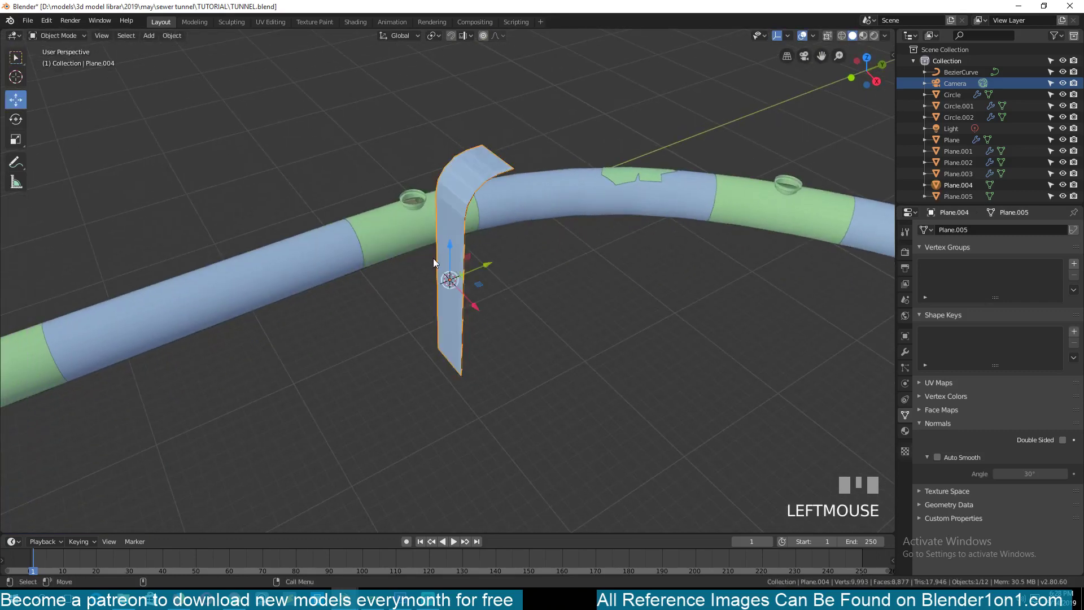
- Hide the strip and convert the separated side edges from mesh to a curve
key("h")
left_click(462, 260)
key("shift+grave")
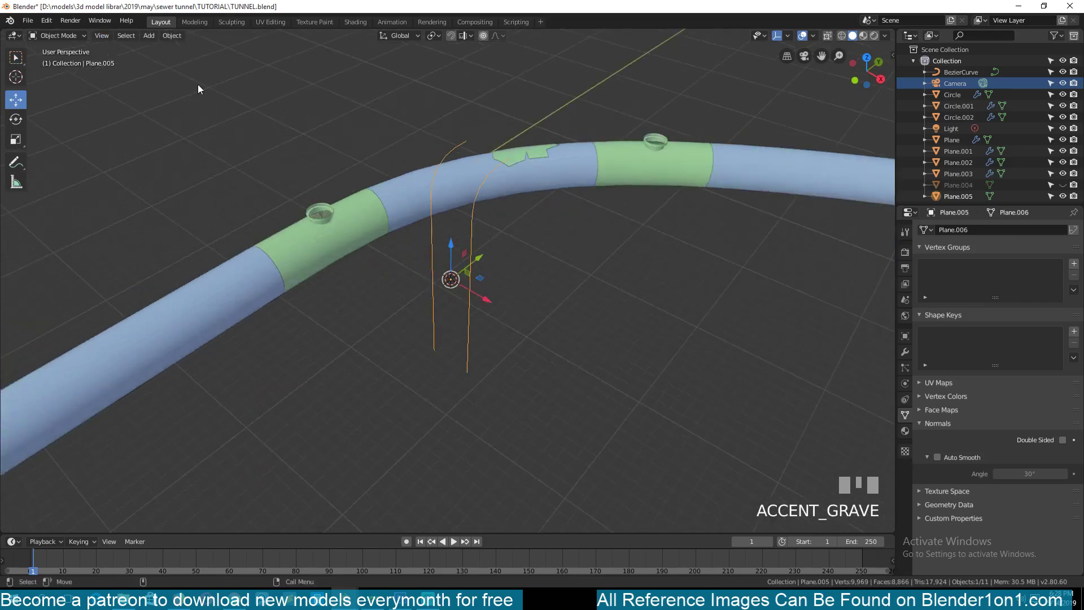
left_click(168, 35)
mouse_move(226, 333)
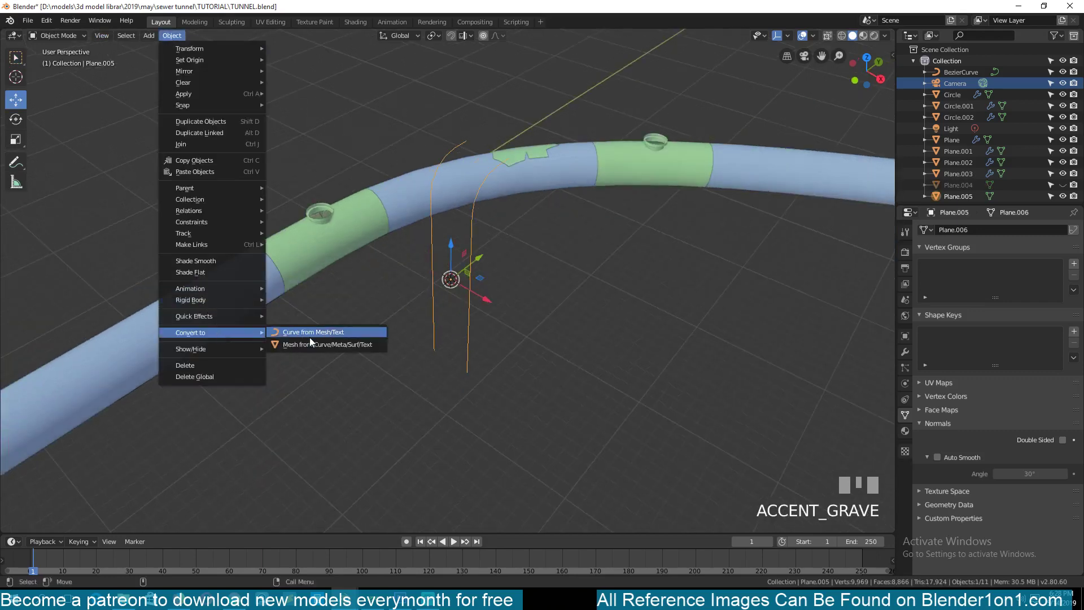
left_click(323, 333)
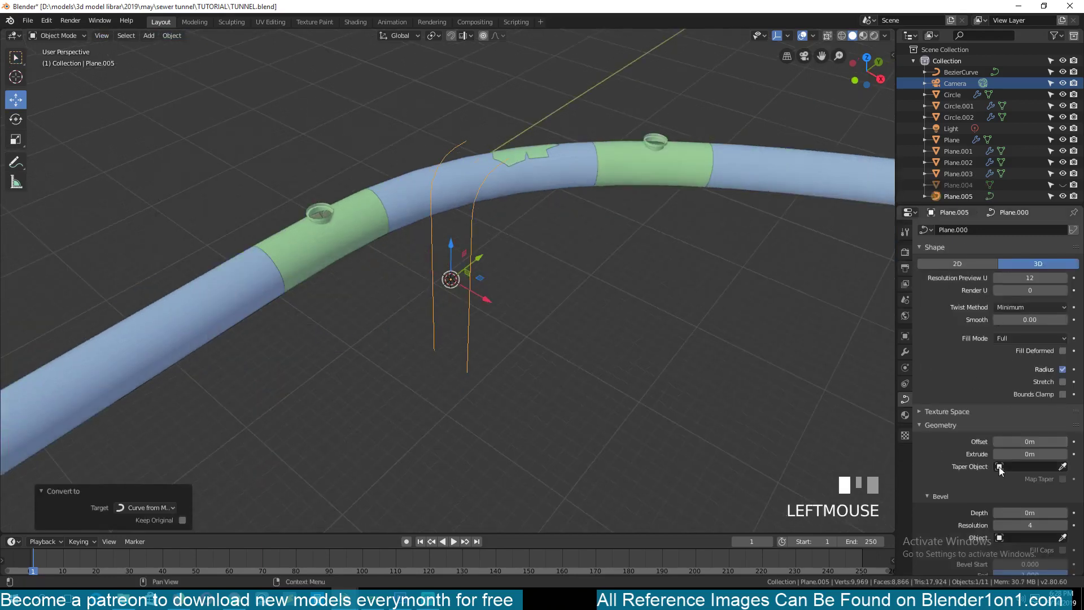
- Set the curve's bevel depth to 0.082 m to turn the side edges into thin round rails
scroll(999, 477, "down", 4)
left_click(1003, 422)
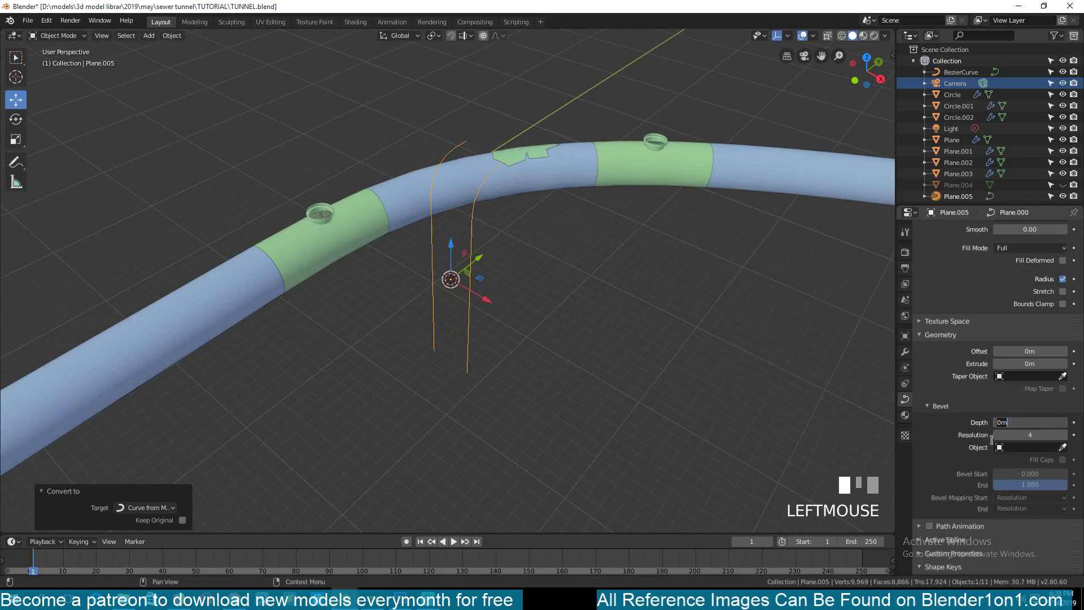
type("0.941")
key("Return")
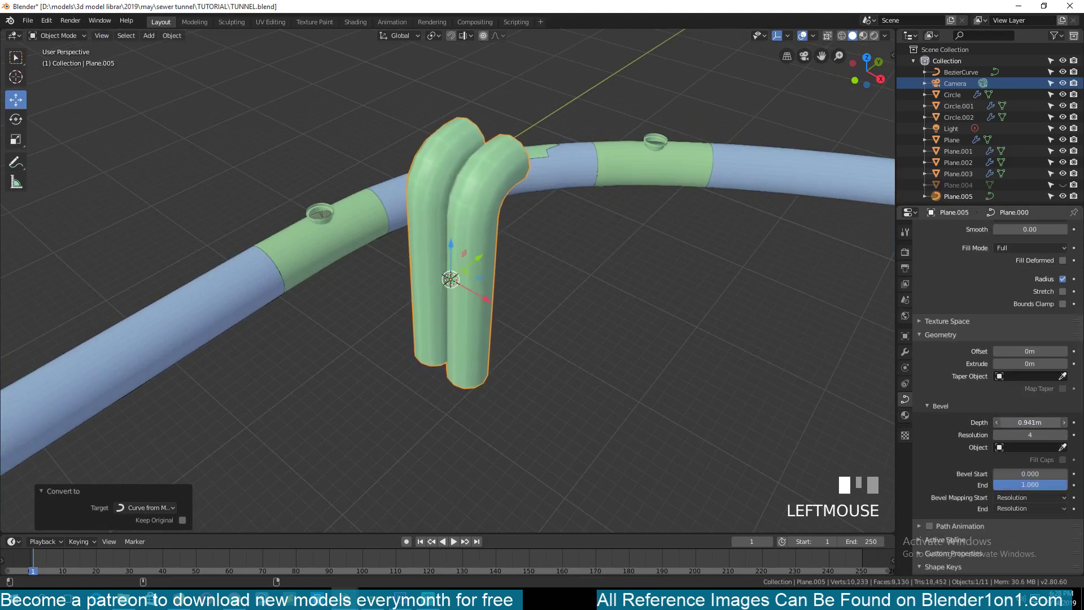
left_click_drag(1030, 422, 965, 423)
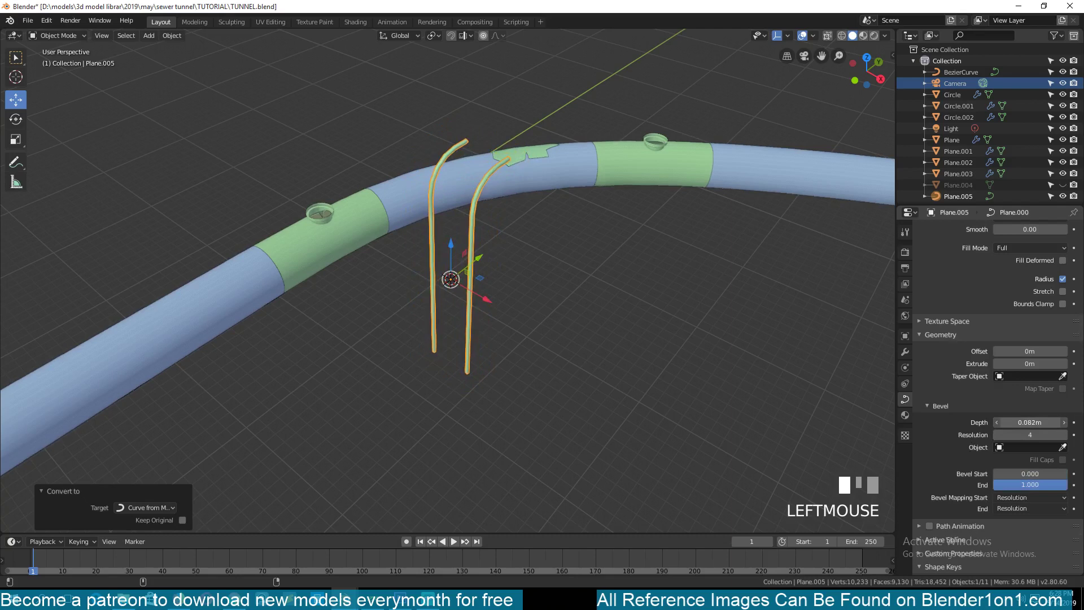
- Unhide the strip between the rails and isolate it by hiding every other object
left_click(514, 269)
key("alt+h")
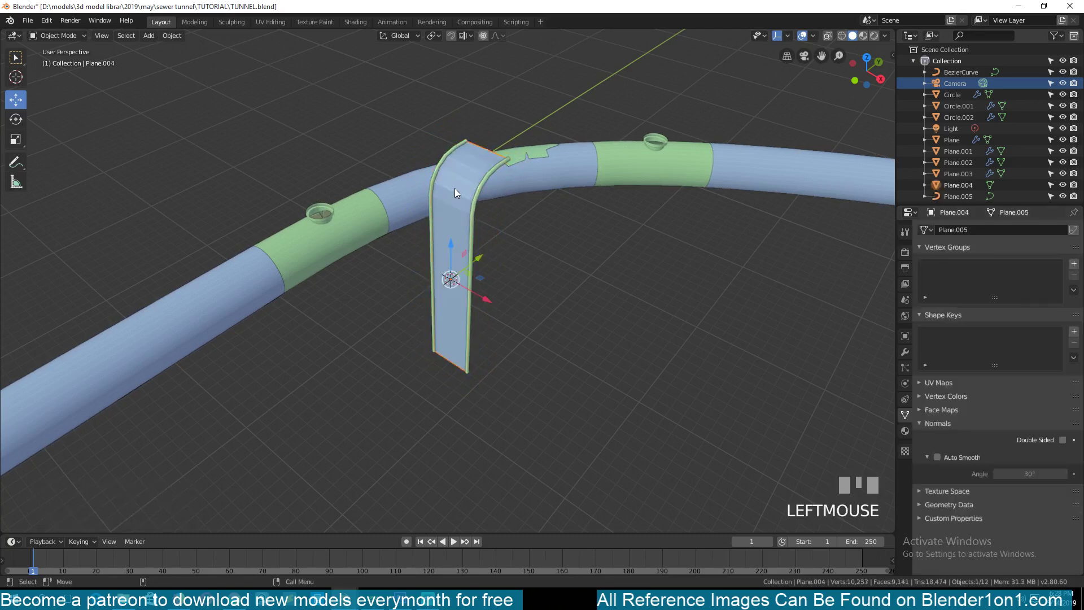
key("shift+h")
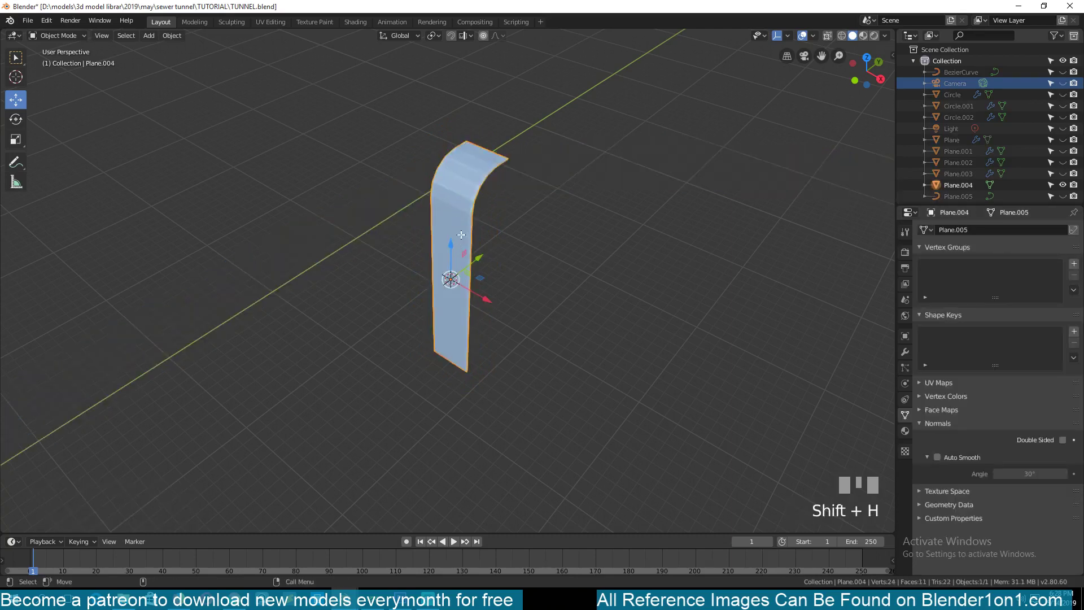
- Delete the strip's two long side edge loops so only the separate rung edges remain, and return to Object Mode
key("Tab")
key("grave")
left_click(481, 221, "alt")
left_click(428, 243, "alt+shift")
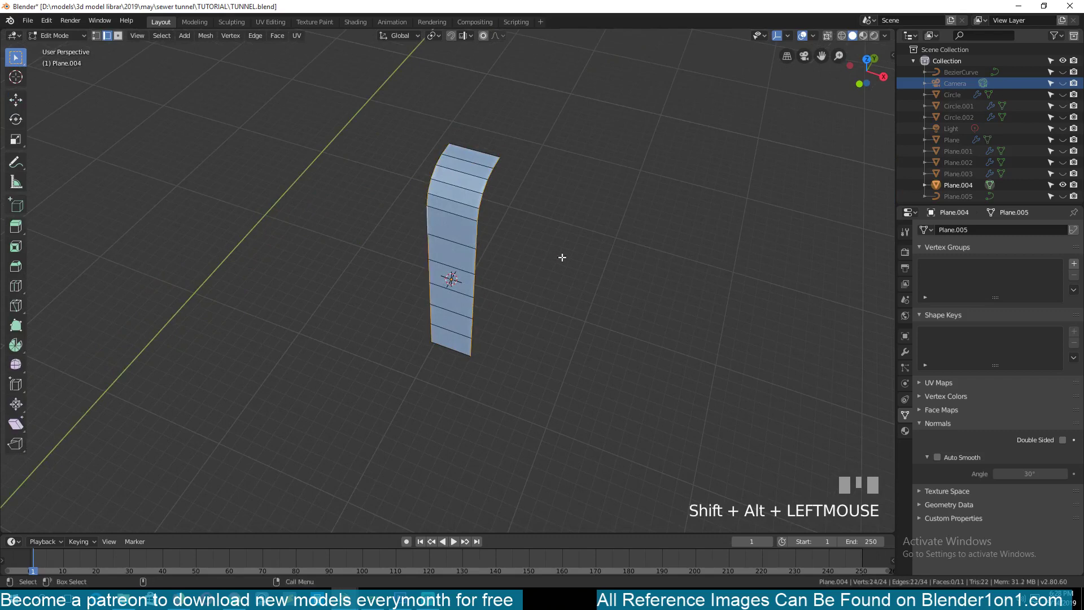
key("x")
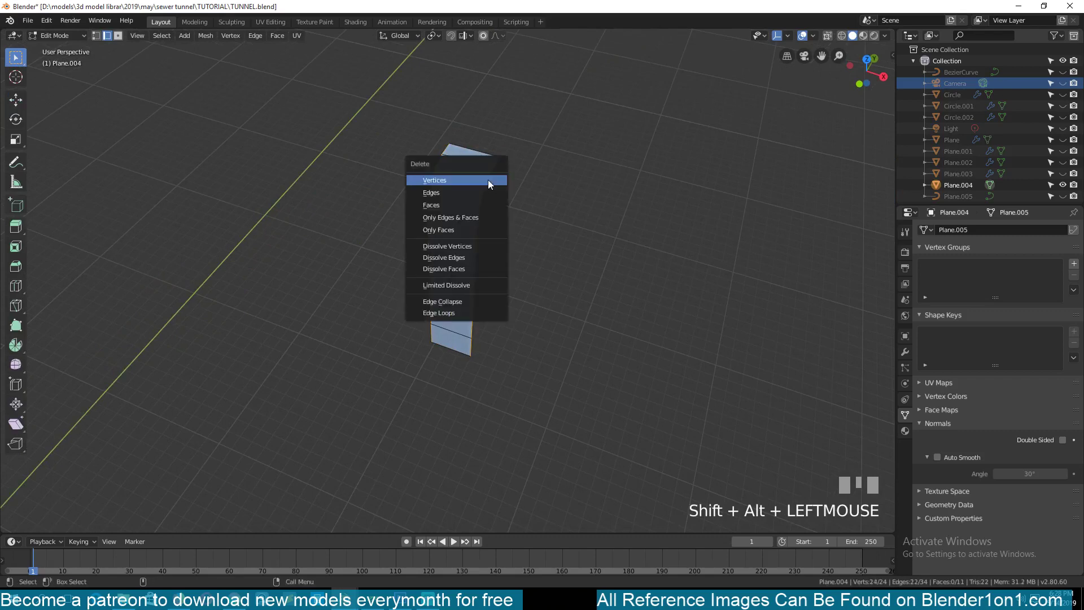
left_click(483, 193)
key("Tab")
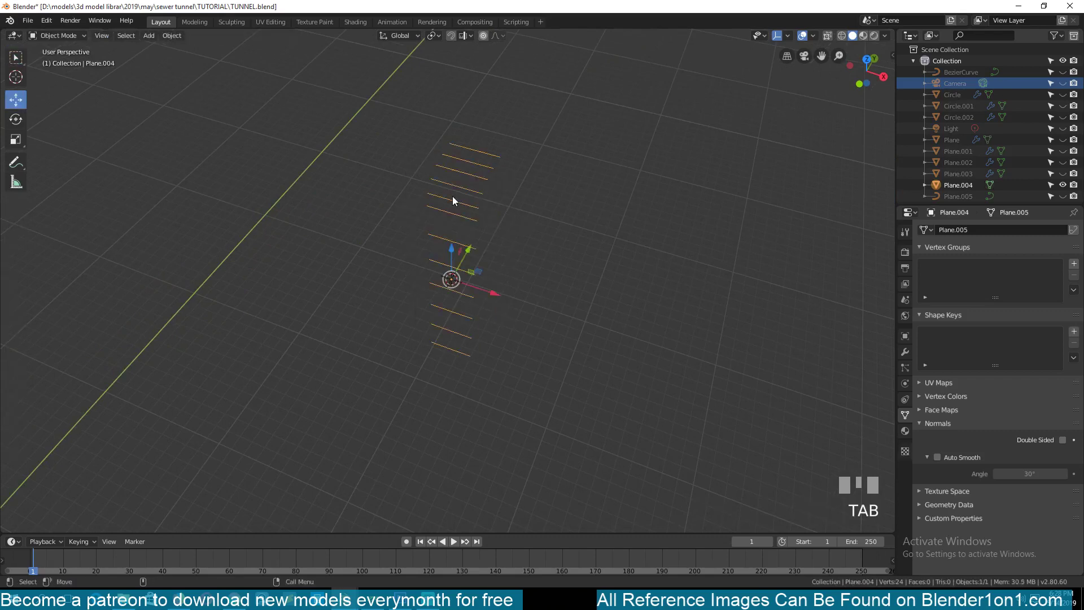
- Convert the rung edges from mesh to a curve, unhide all objects and clear the selection
key("grave")
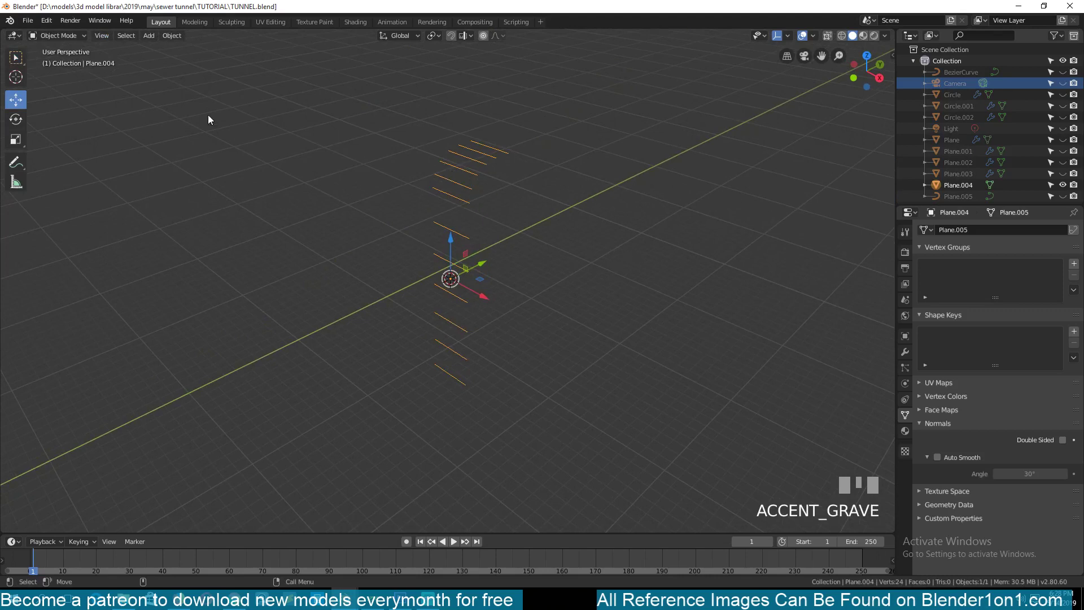
left_click(172, 35)
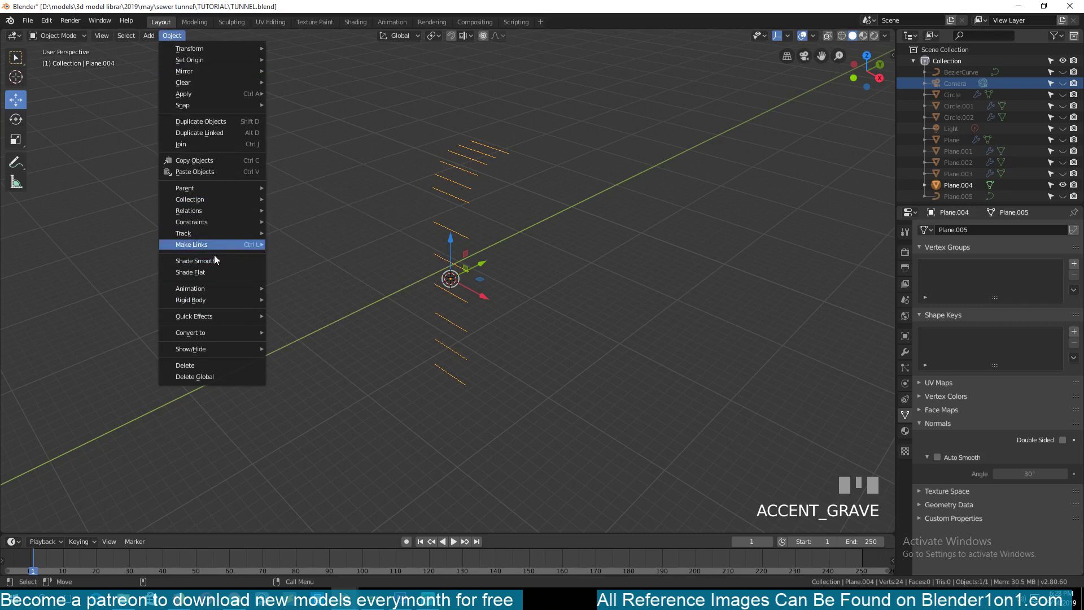
mouse_move(213, 332)
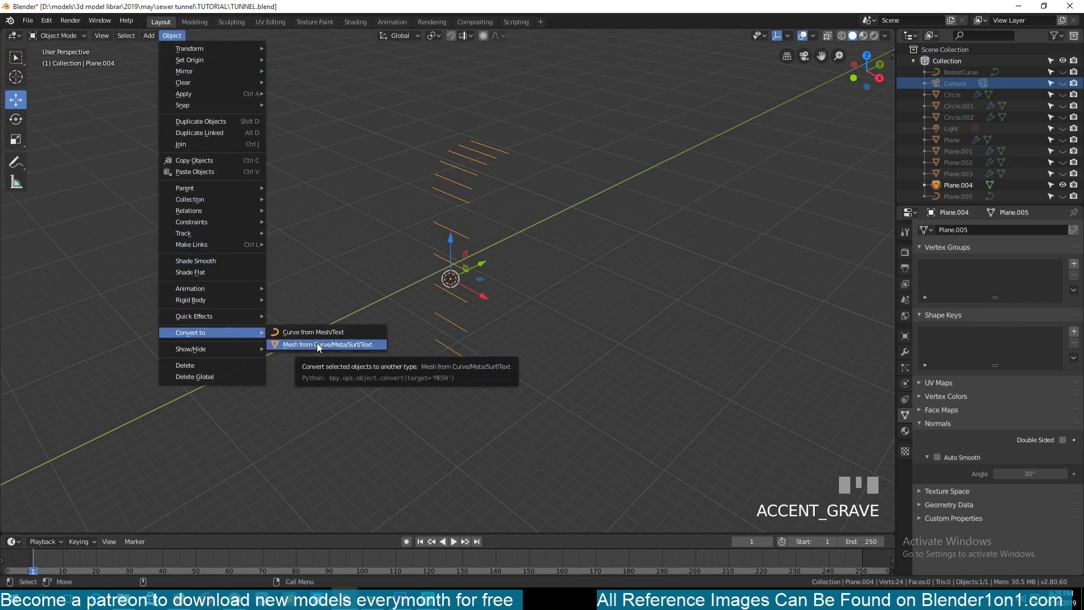
left_click(318, 345)
key("alt+h")
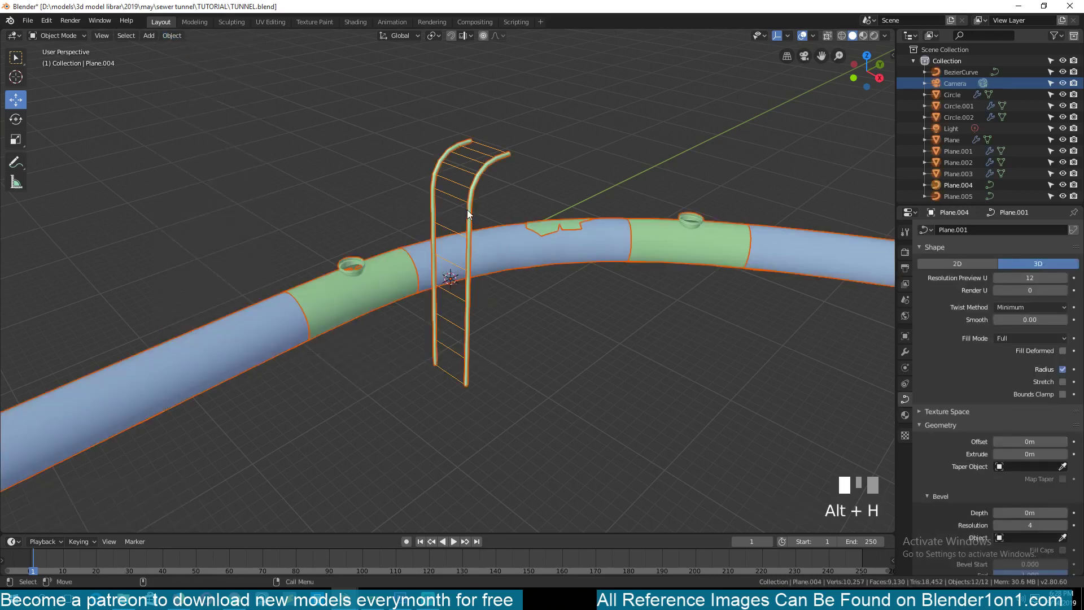
key("alt+a")
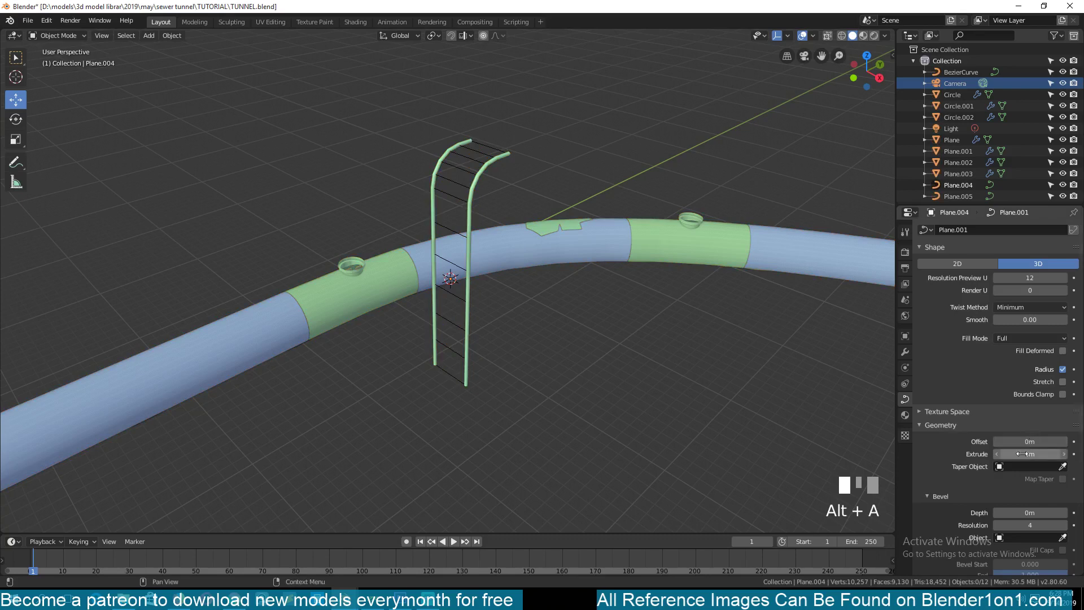
- Join the rung curves into the side rail curve so the rungs take on the rails' round bevel
left_click(460, 182)
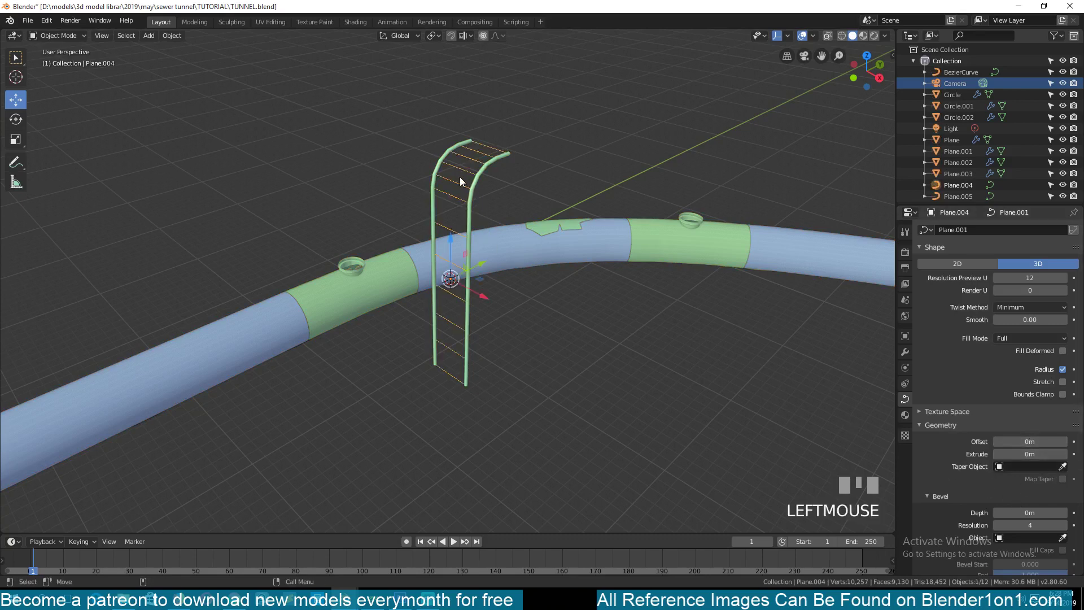
key("Tab")
key("Tab")
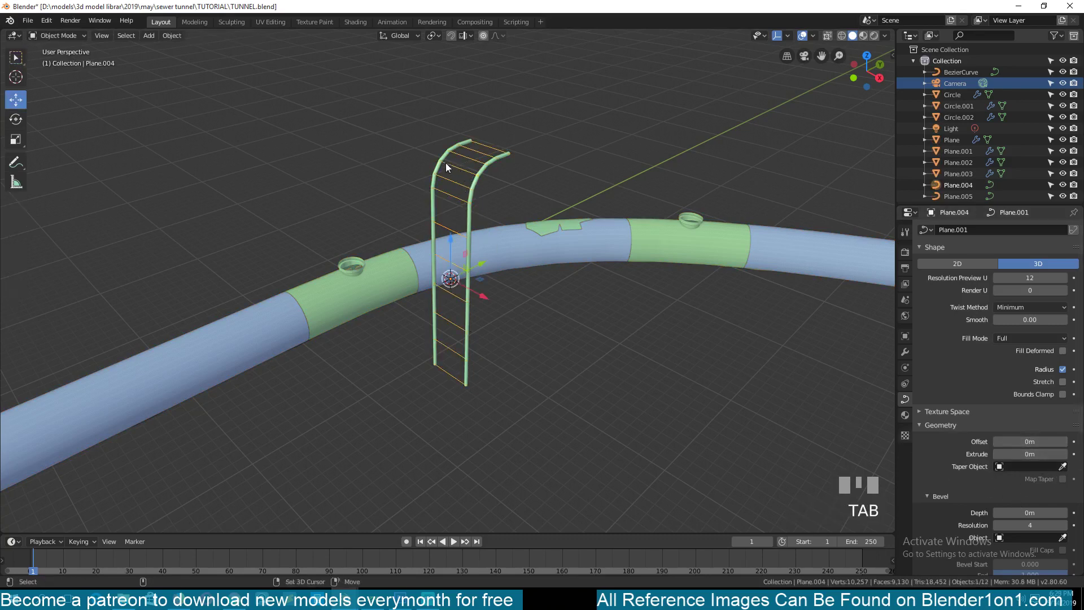
left_click(444, 161, "shift")
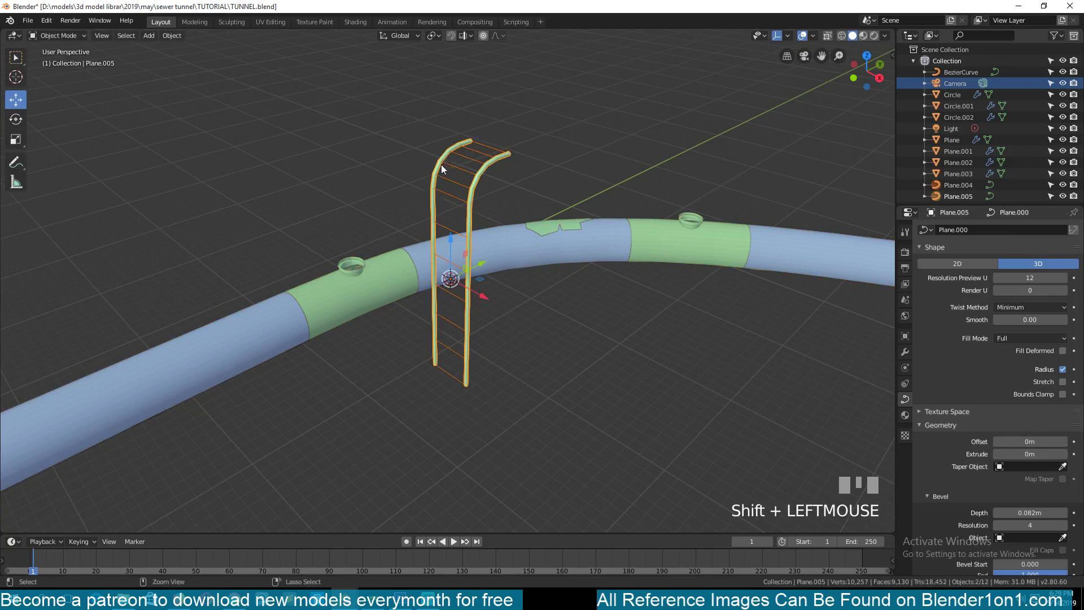
key("ctrl+j")
key("grave")
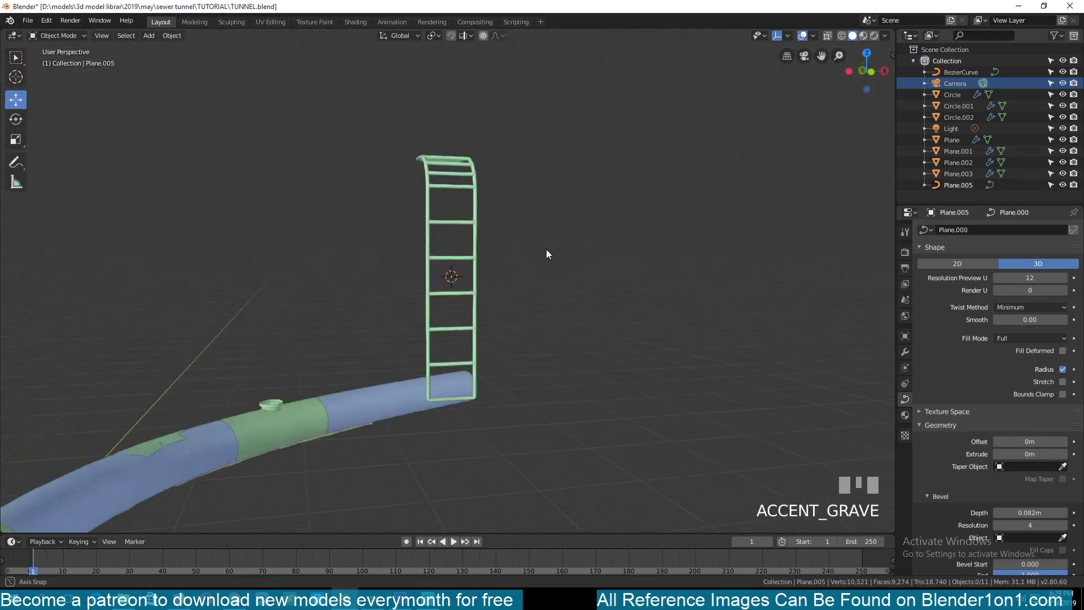
- Inspect the joined ladder from several angles, checking its rungs, side rails and curved top
left_click(452, 184)
key("grave")
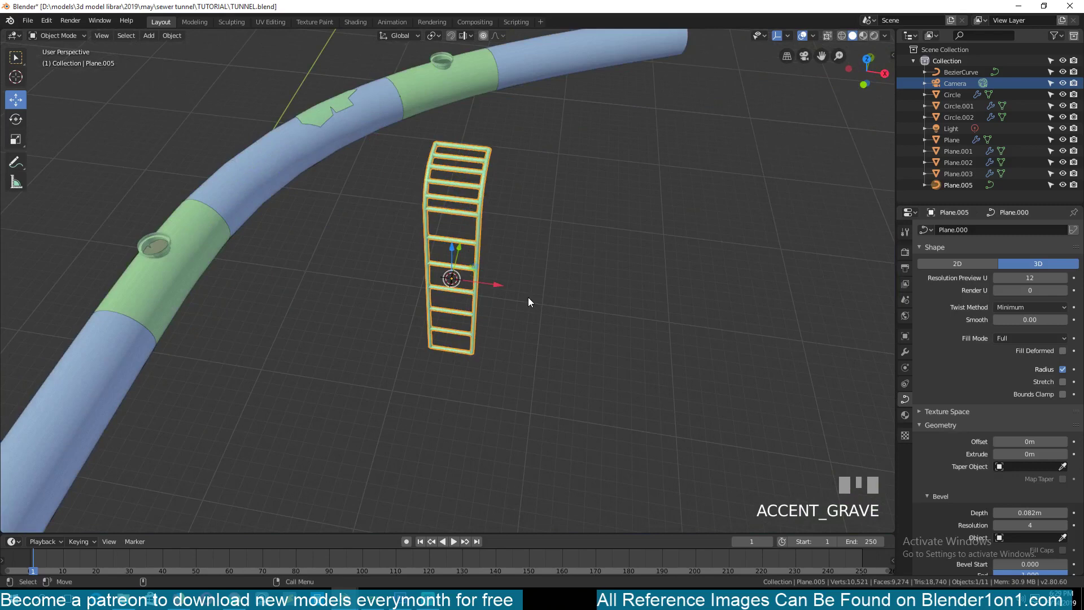
scroll(528, 297, "up", 4)
key("grave")
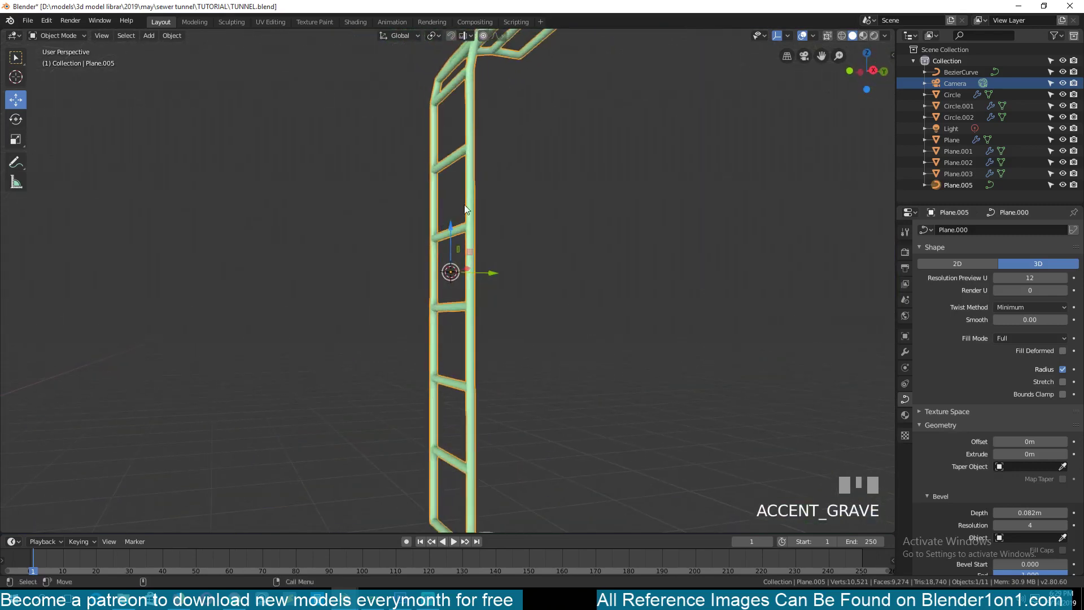
middle_click_drag(465, 207, 463, 230, "shift")
key("grave")
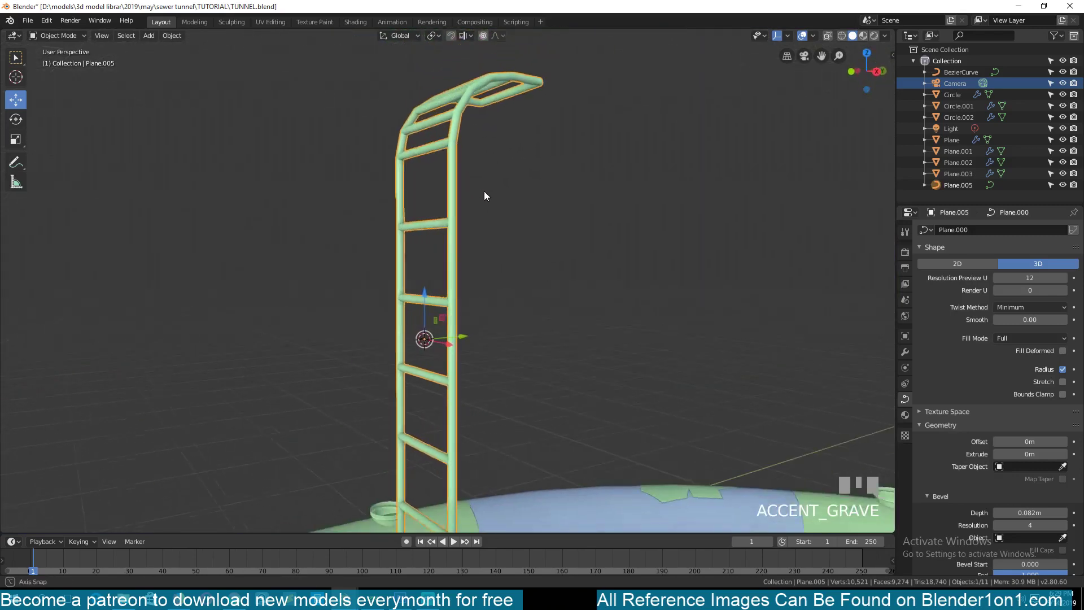
scroll(496, 230, "down", 4)
key("grave")
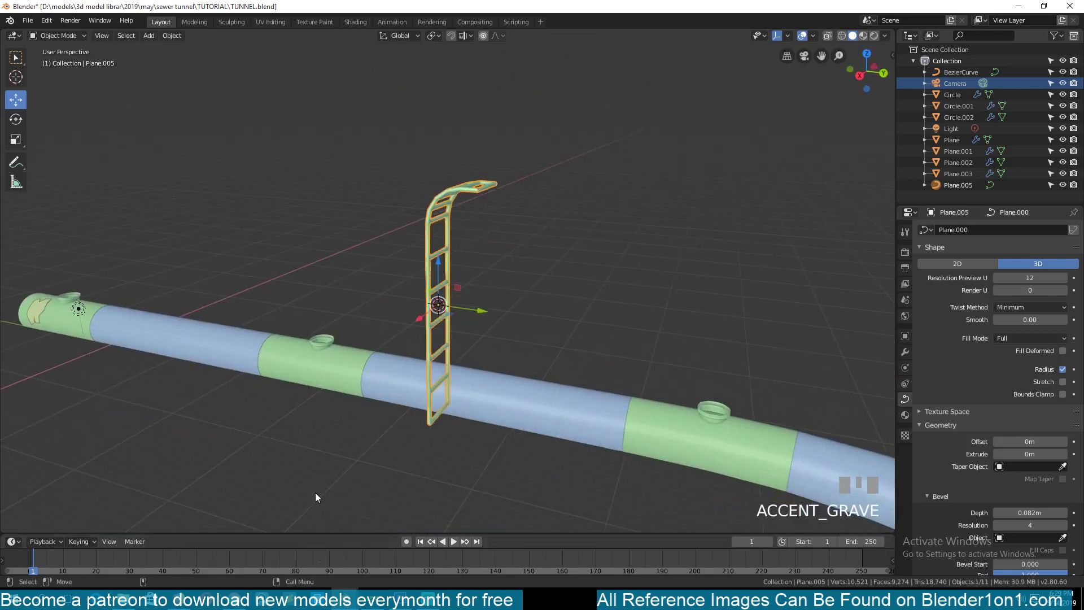
- Switch to the sewer tunnel.blend window and examine the perforated metal platform in the finished scene
mouse_move(319, 572)
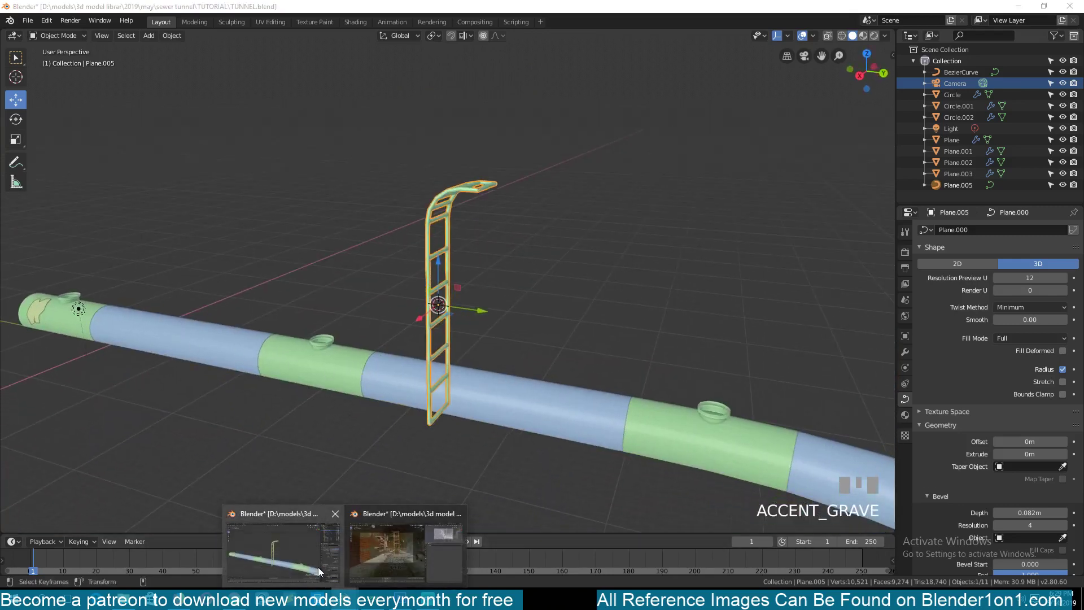
left_click(390, 550)
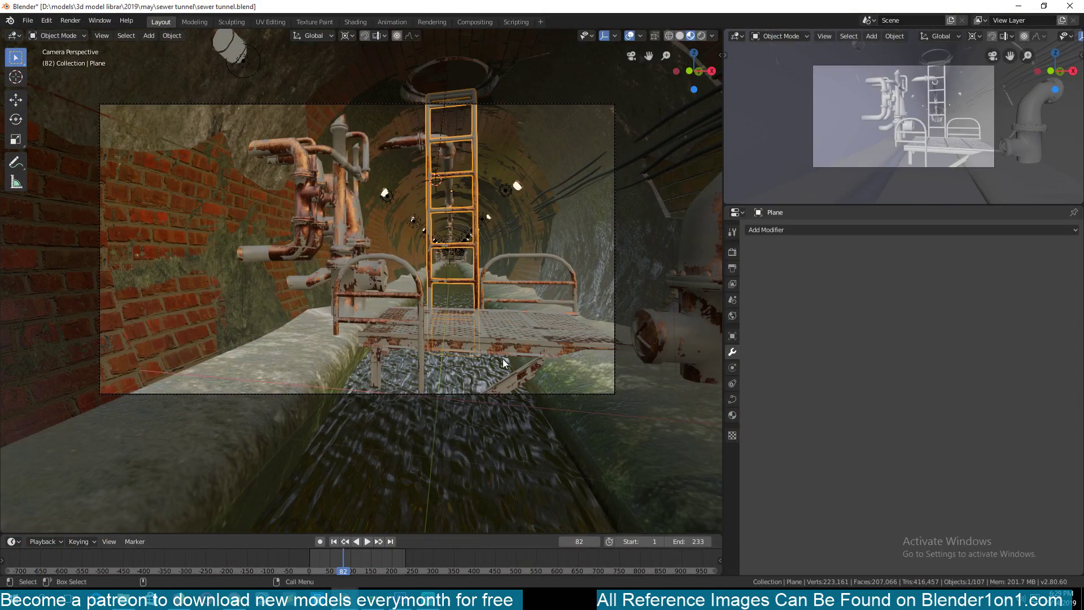
left_click(530, 345)
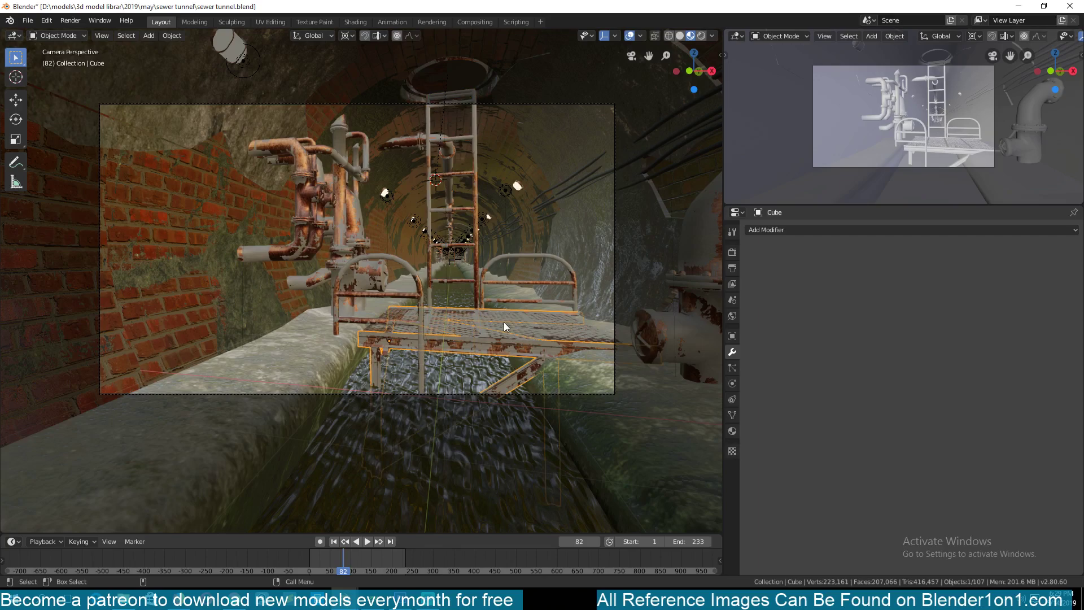
key("KP_Decimal")
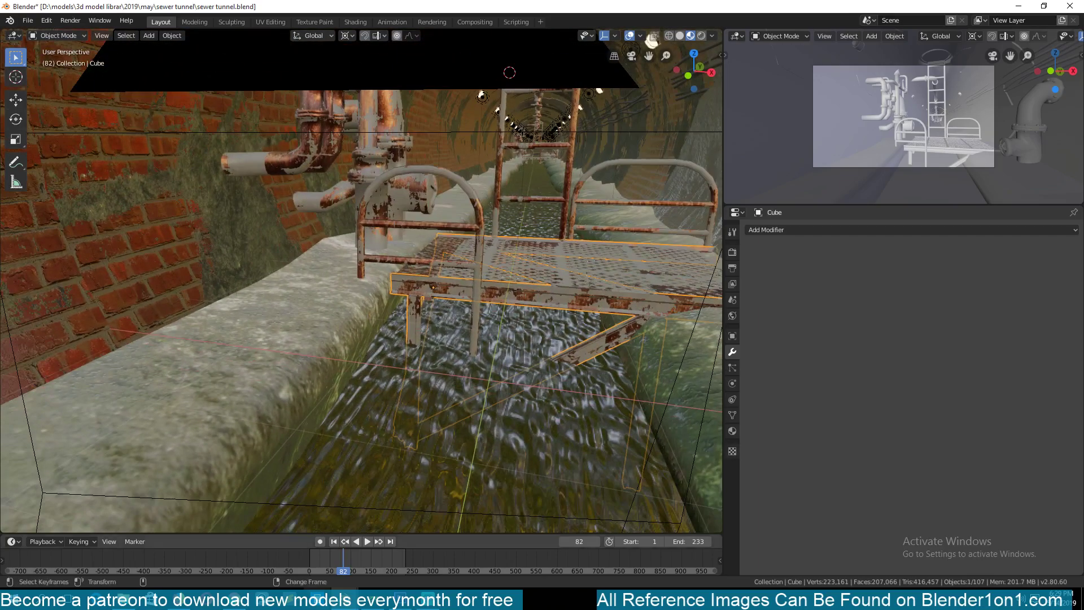
mouse_move(537, 242)
left_mouse_down("alt")
mouse_move(625, 173)
mouse_move(597, 242)
mouse_move(542, 245)
left_mouse_up("alt")
scroll(422, 242, "up", 3)
key("alt+a")
middle_click_drag(404, 261, 216, 280)
scroll(232, 278, "up", 7)
scroll(270, 278, "down", 5)
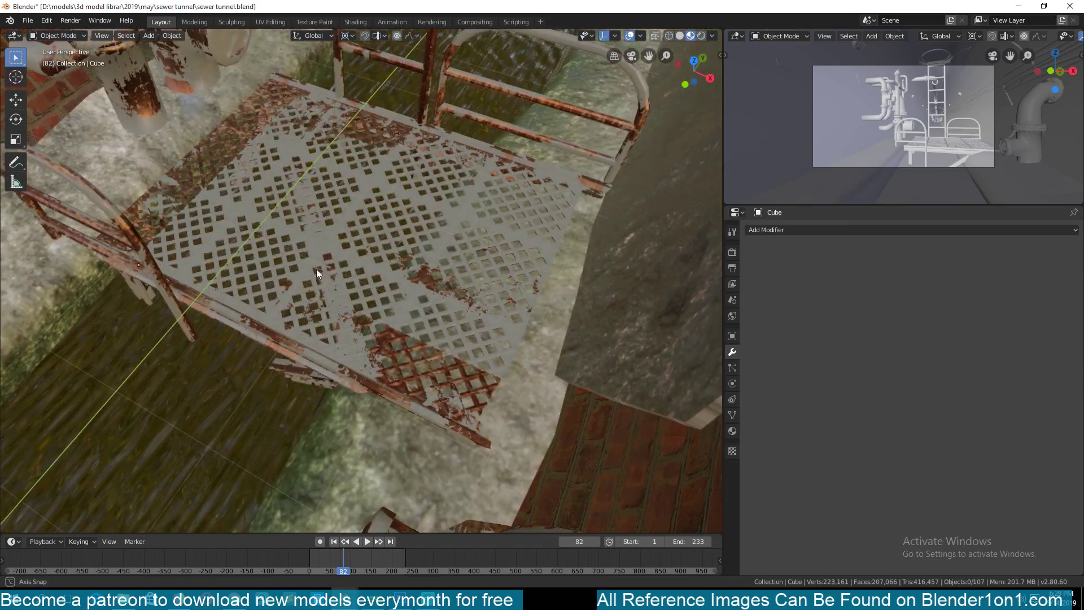
middle_click_drag(317, 273, 349, 258)
scroll(266, 305, "down", 7)
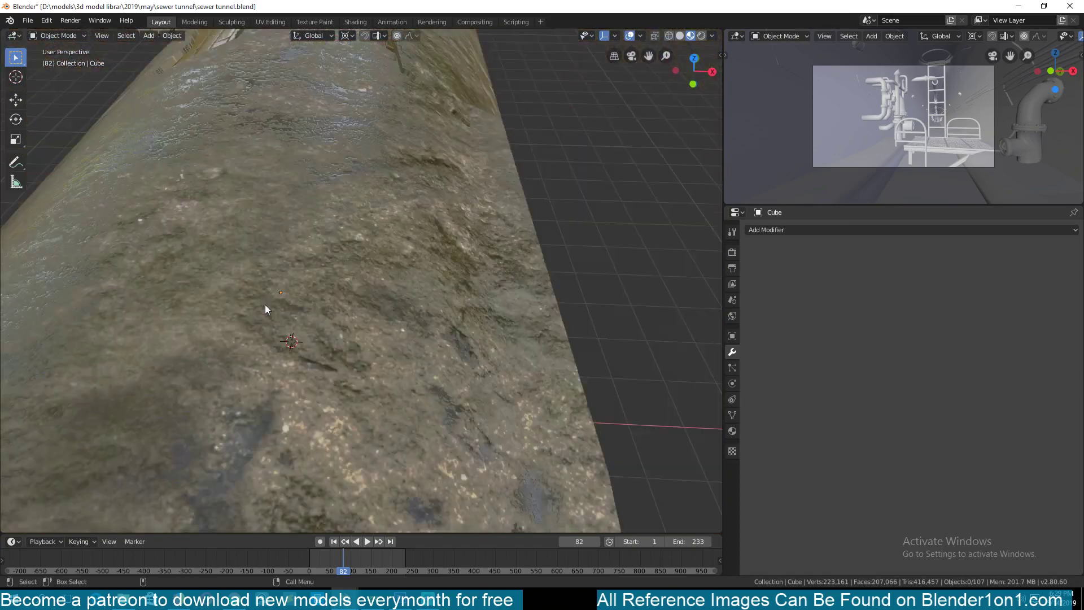
- Examine the finished tunnel interior, selecting the wall cables, the ladder and the platform grating in turn
middle_click_drag(266, 305, 287, 239)
scroll(284, 255, "down", 4)
scroll(284, 255, "down", 5)
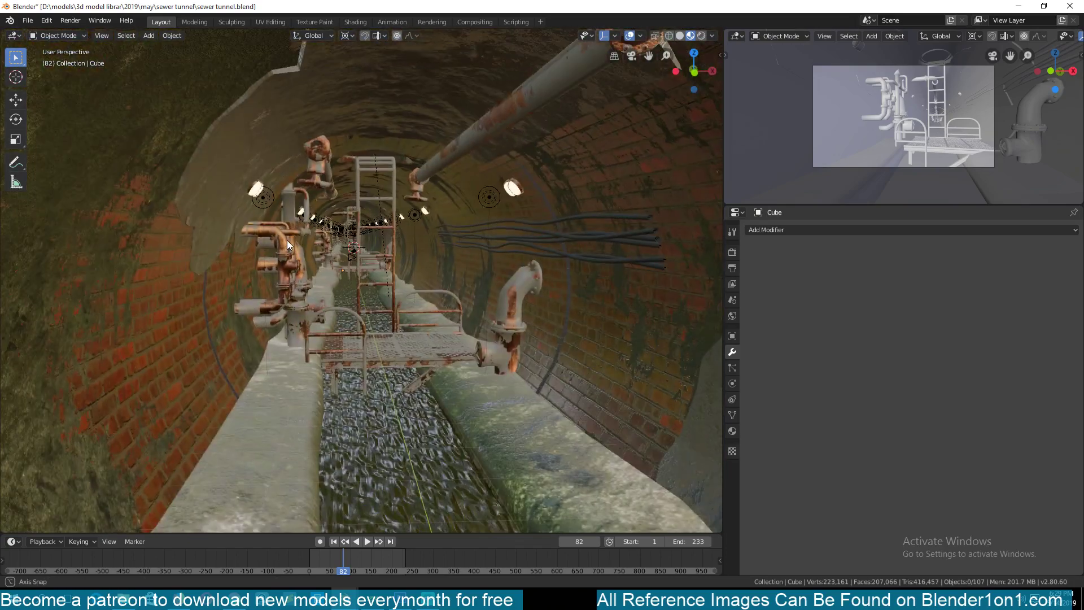
mouse_move(345, 317)
middle_mouse_down()
mouse_move(336, 306)
mouse_move(337, 336)
middle_mouse_up()
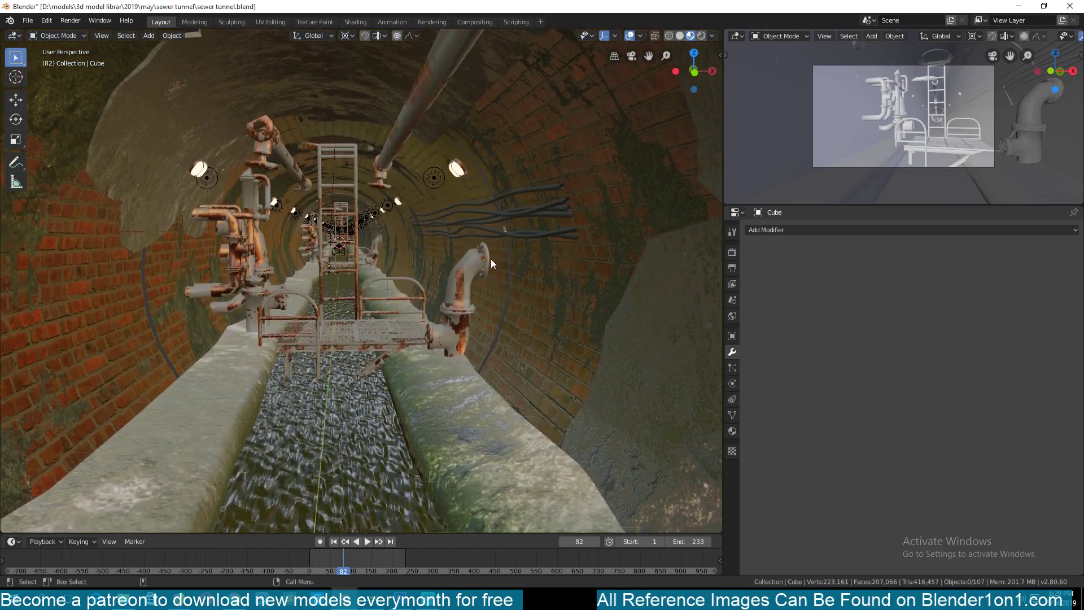
left_click(495, 209)
left_click(497, 210)
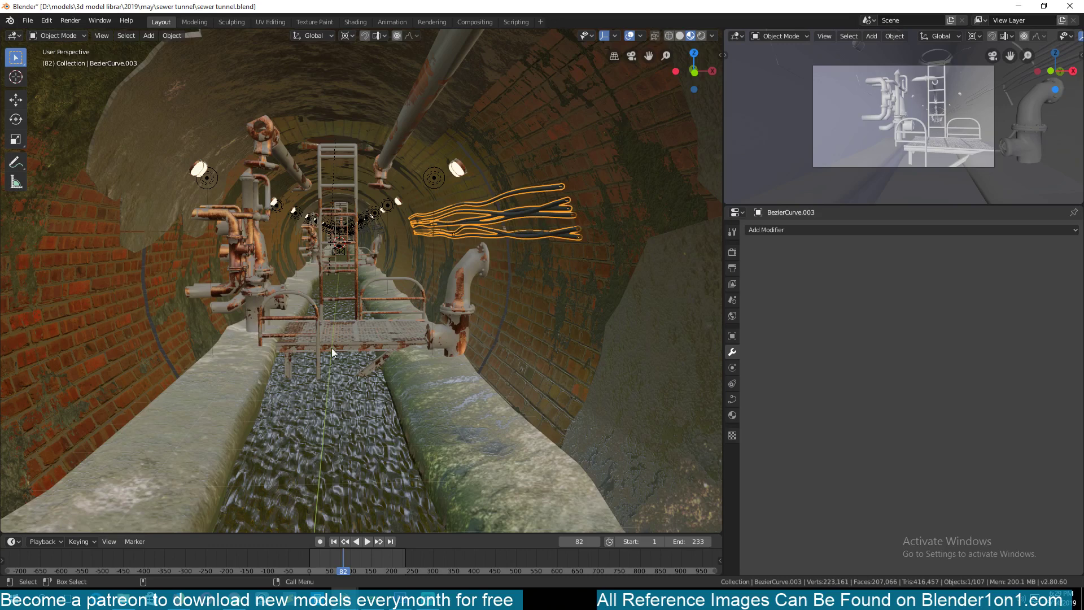
left_click(327, 271)
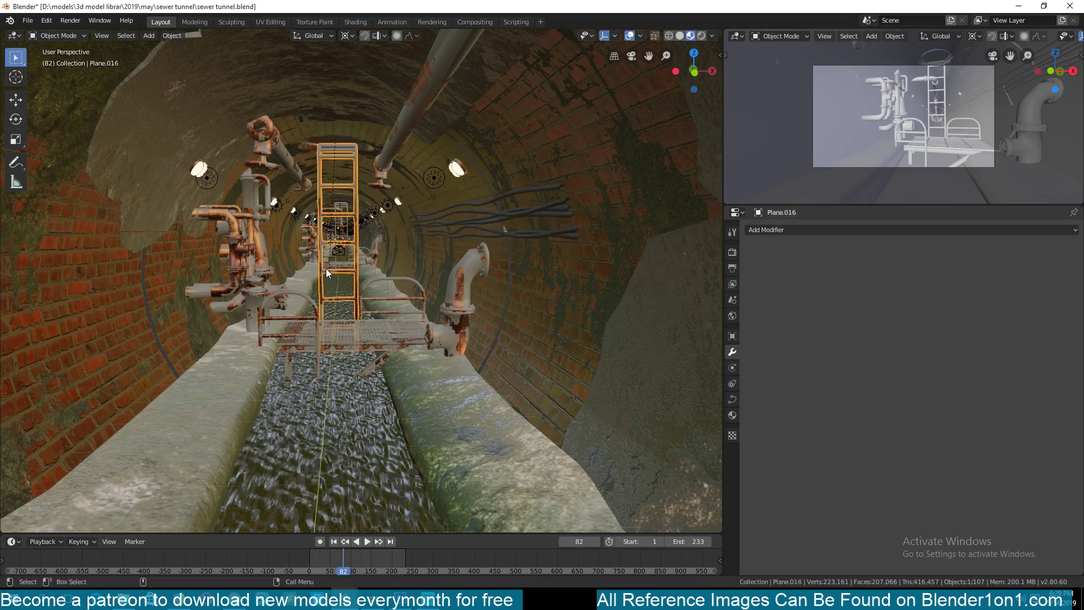
left_click(375, 334)
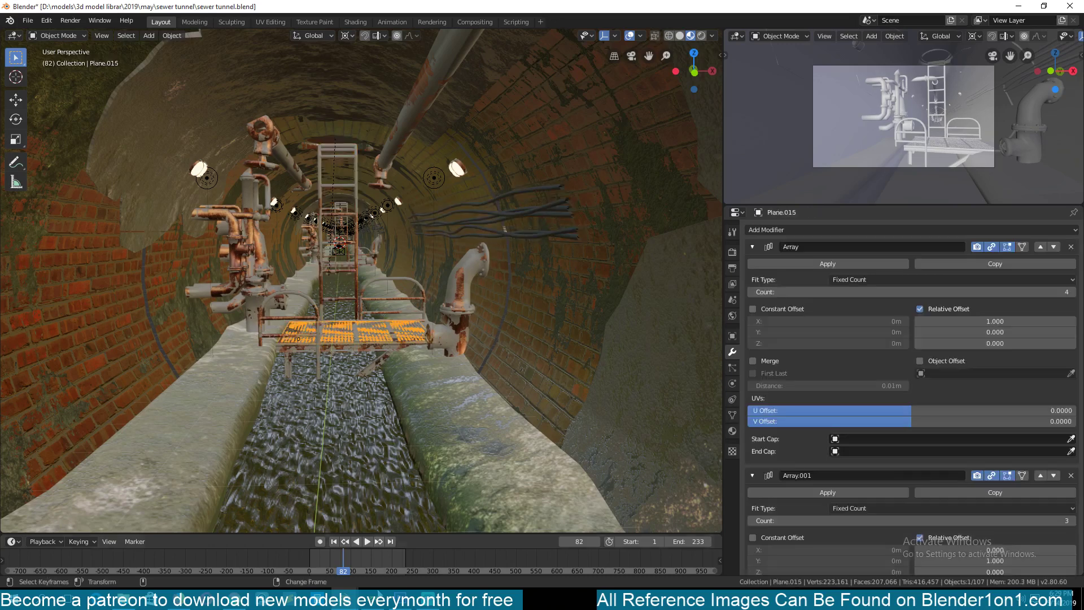
- Switch back to TUNNEL.blend and add a plane in open space beside the ladder, working from the top view
mouse_move(365, 555)
left_click(277, 552)
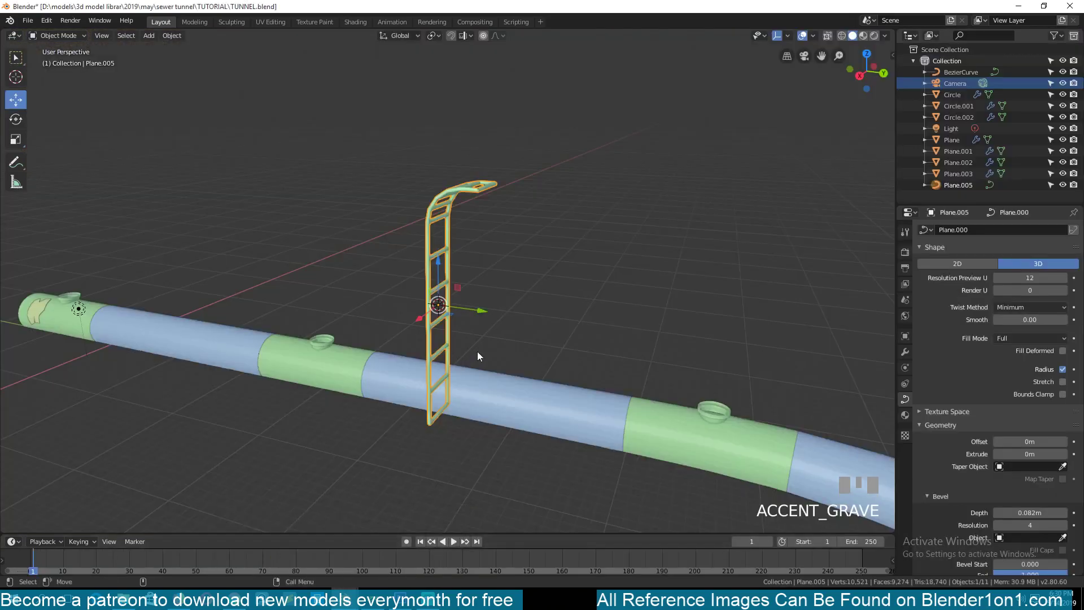
left_click(586, 326)
key("KP_7")
middle_click_drag(514, 342, 349, 376, "shift")
right_click(398, 260, "shift")
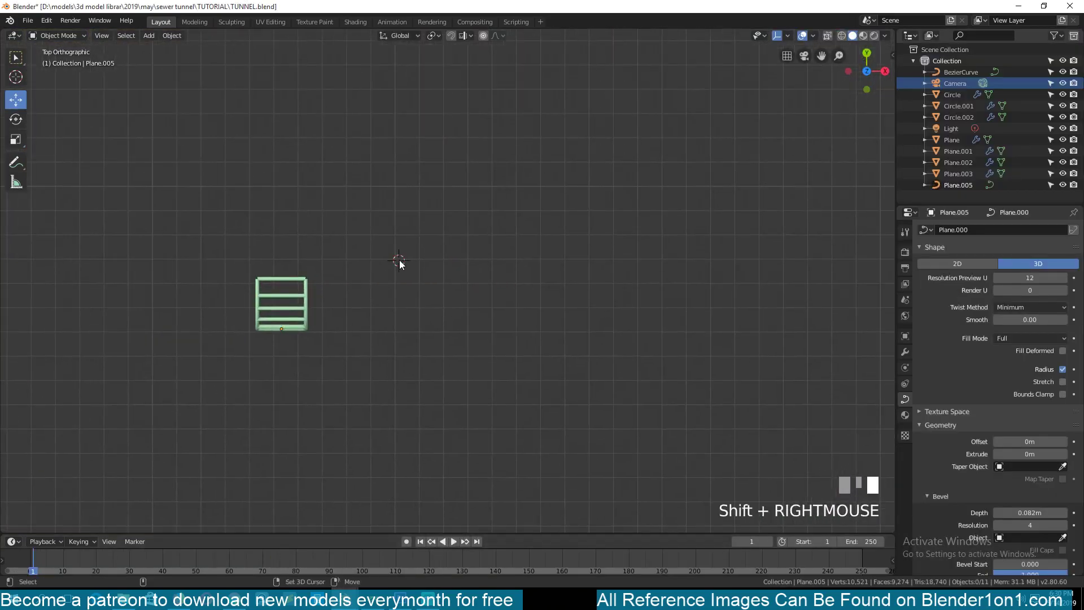
key("shift+a")
mouse_move(399, 261)
left_click(432, 255)
- Move the new plane clear of the ladder and scale it up to a large square
left_click_drag(395, 279, 477, 298)
key("s")
left_click(551, 344)
- Subdivide the large plane into an even grid with multiple cuts and return to Object Mode
key("grave")
middle_click_drag(551, 344, 423, 292)
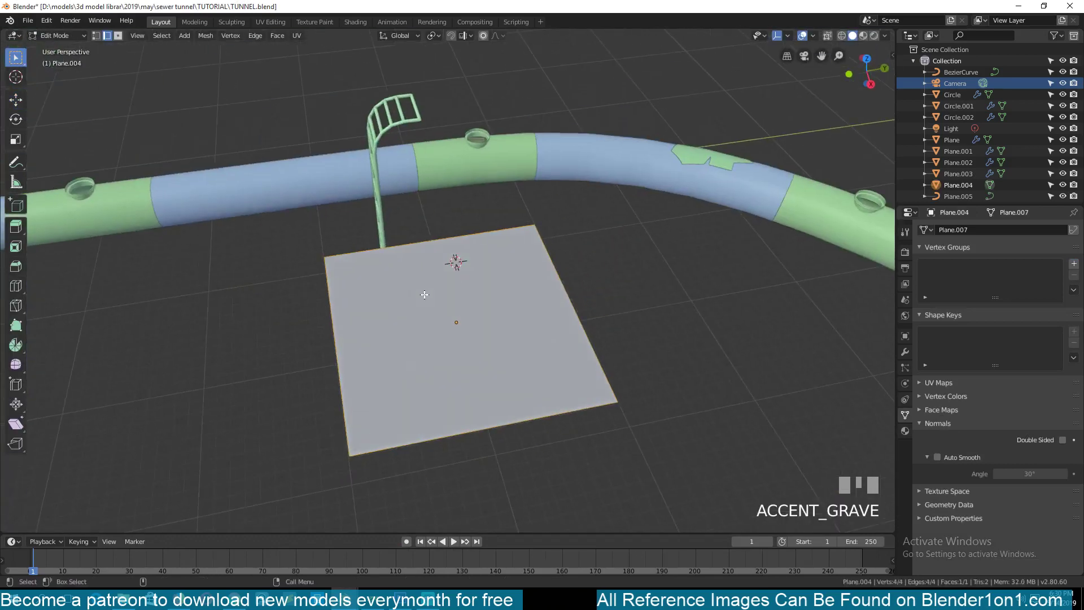
right_click(423, 292)
right_click(407, 251)
left_click(183, 445)
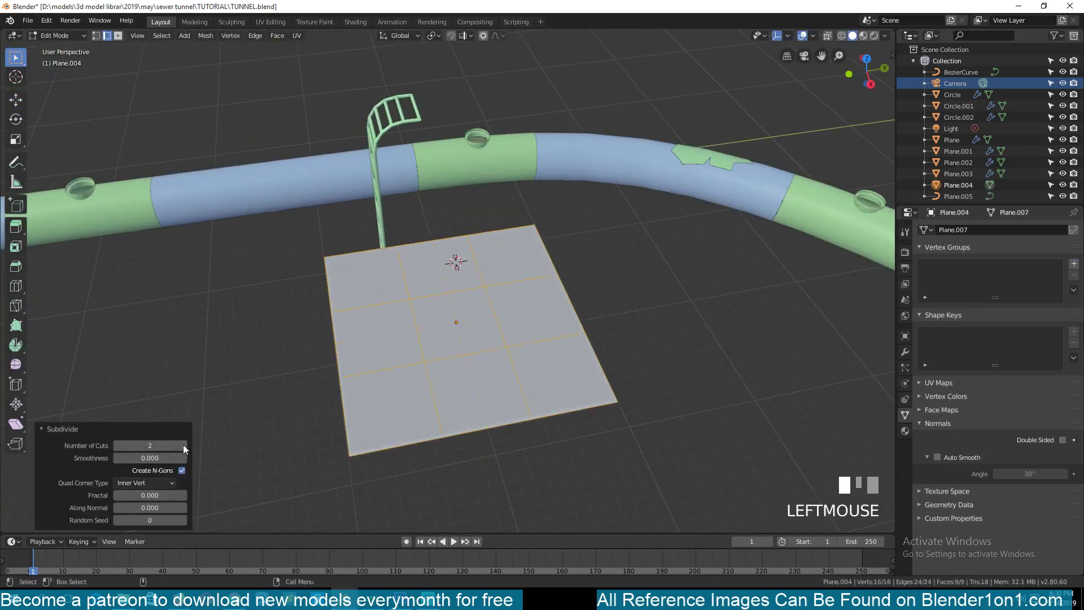
left_click(183, 445)
key("Tab")
- Add a Displace modifier to the subdivided plane
key("grave")
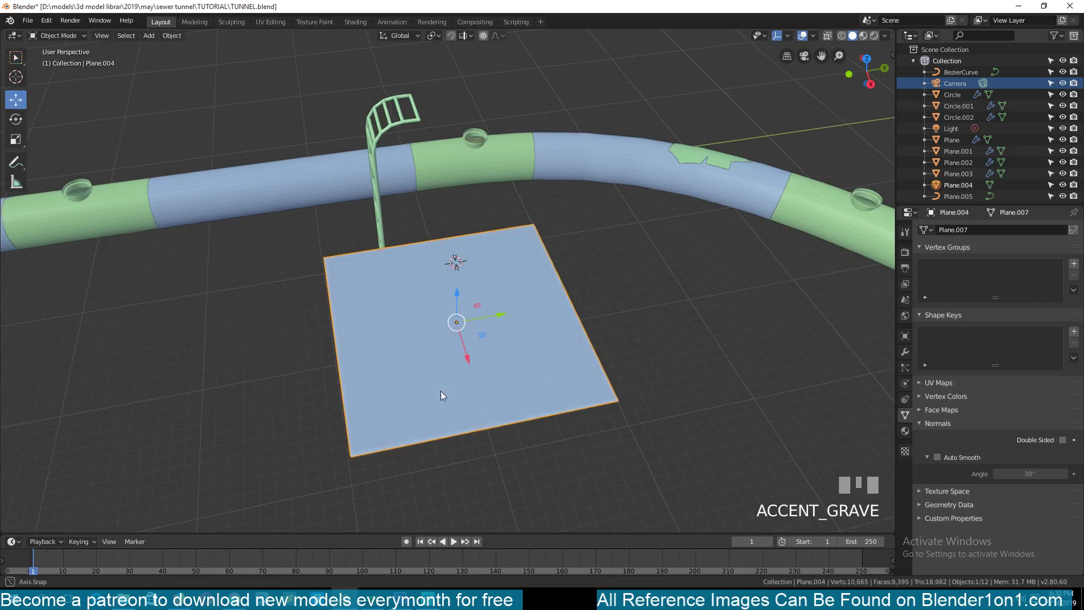
left_click(905, 351)
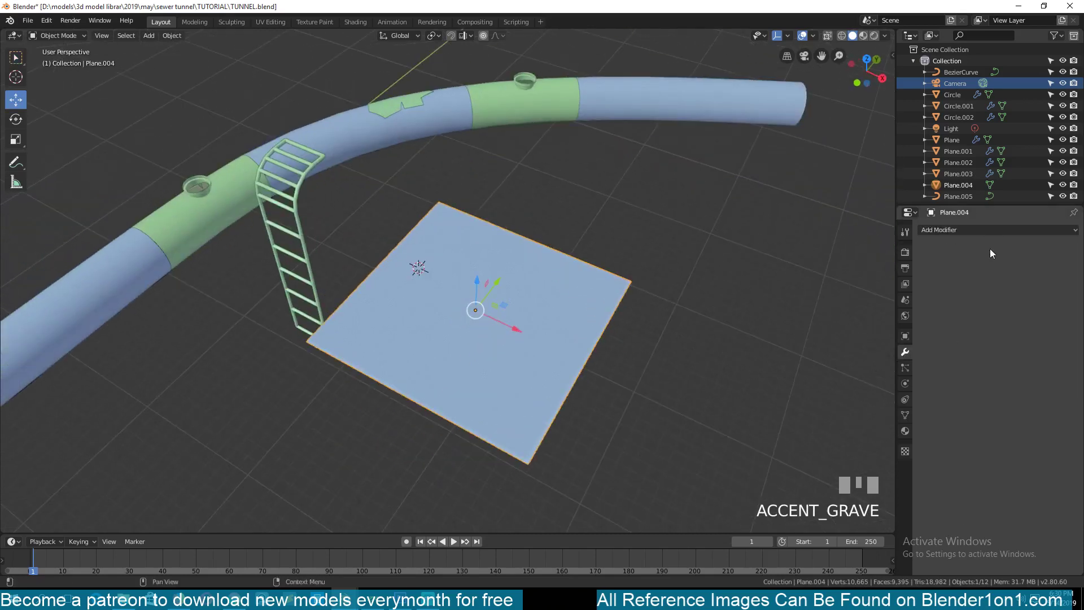
left_click(991, 229)
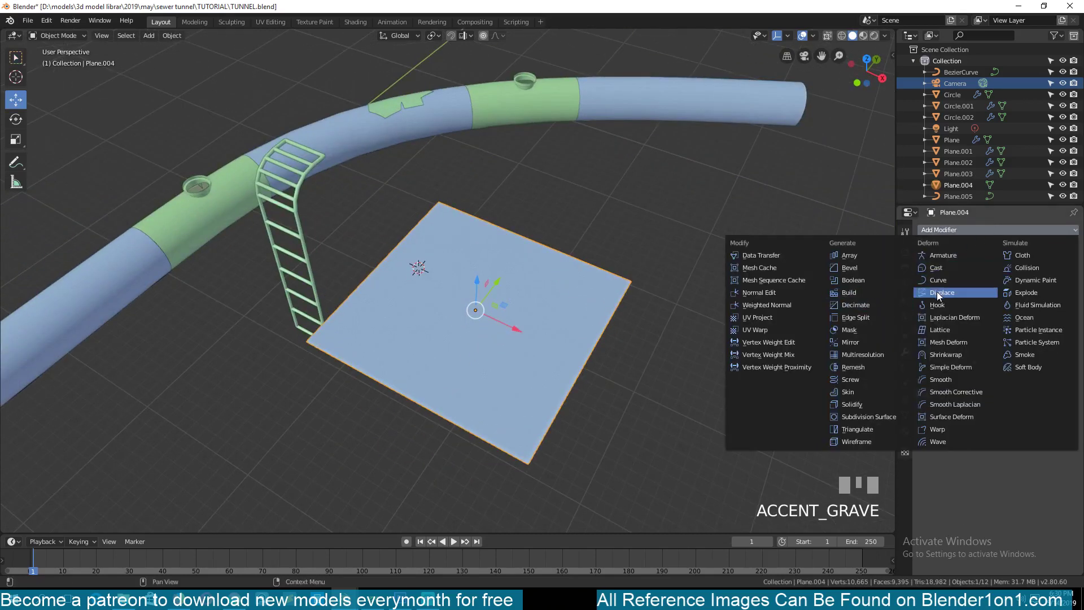
left_click(937, 292)
key("grave")
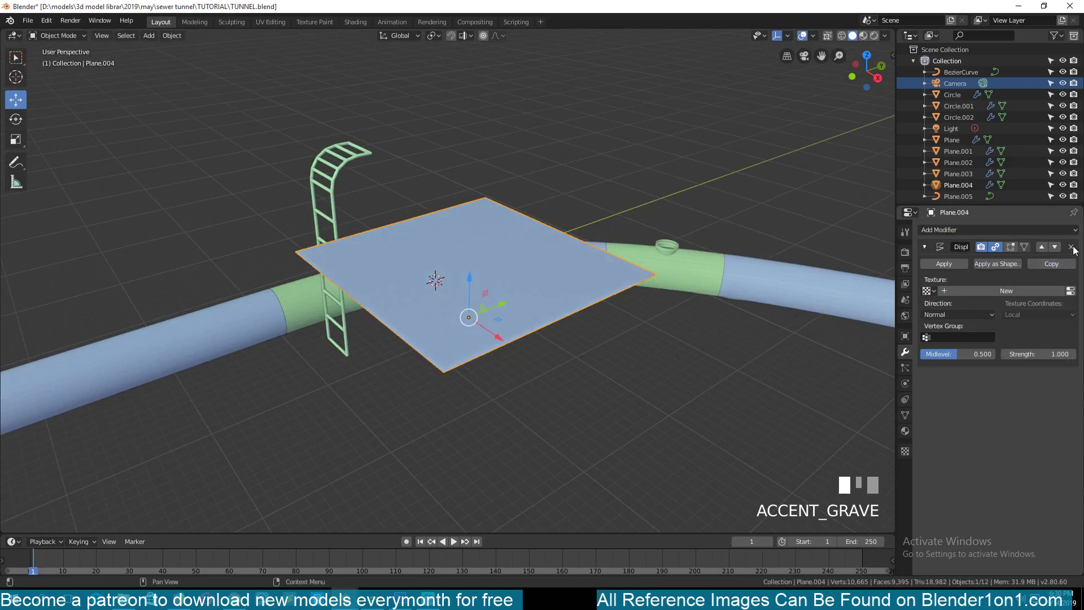
- Replace the plane's Displace modifier with a Decimate modifier and show the scene in wireframe
left_click(1071, 247)
left_click(1033, 229)
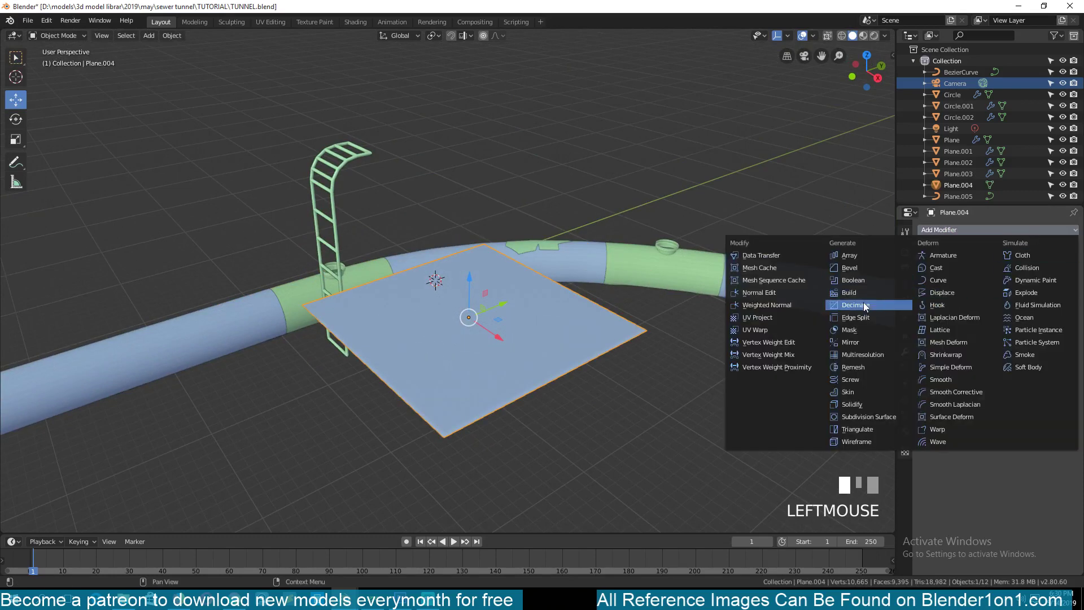
left_click(900, 305)
key("grave")
key("z")
left_click(367, 327)
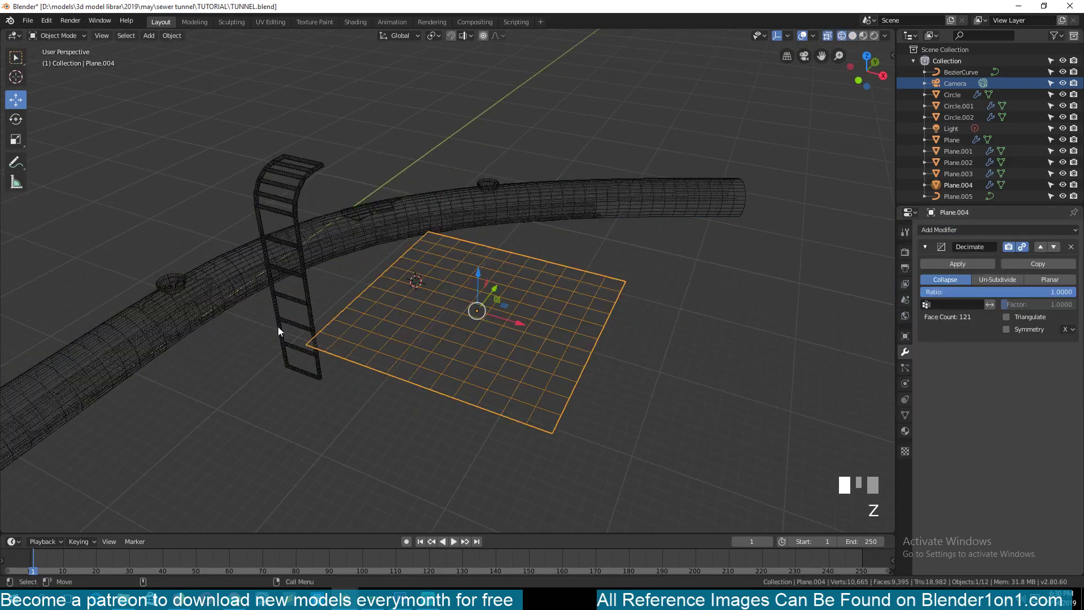
scroll(462, 374, "up", 2)
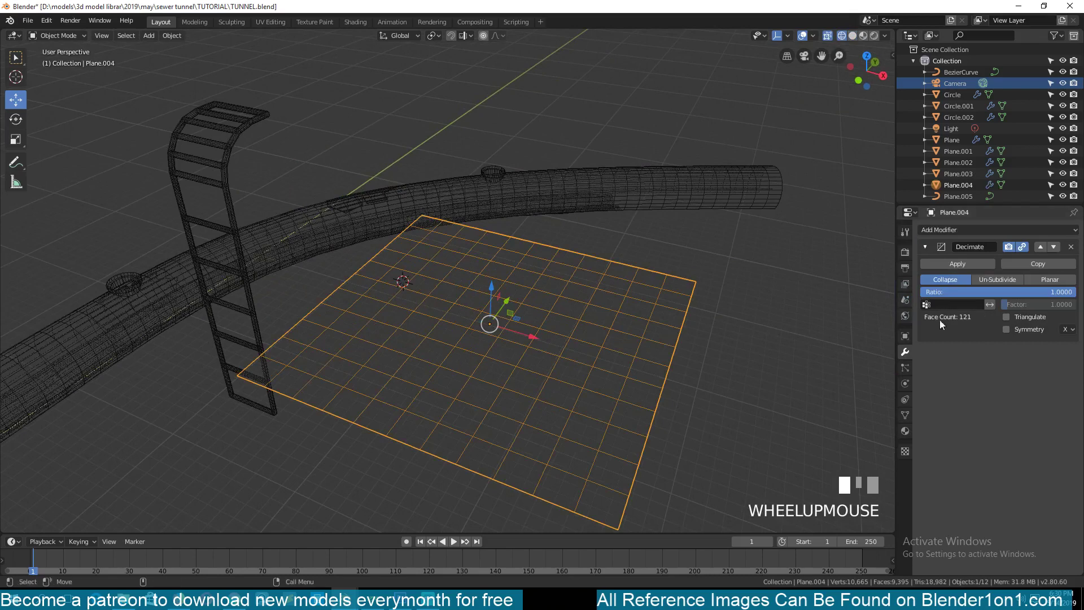
- Set the Decimate modifier to Un-Subdivide with 1 iteration
left_click(998, 276)
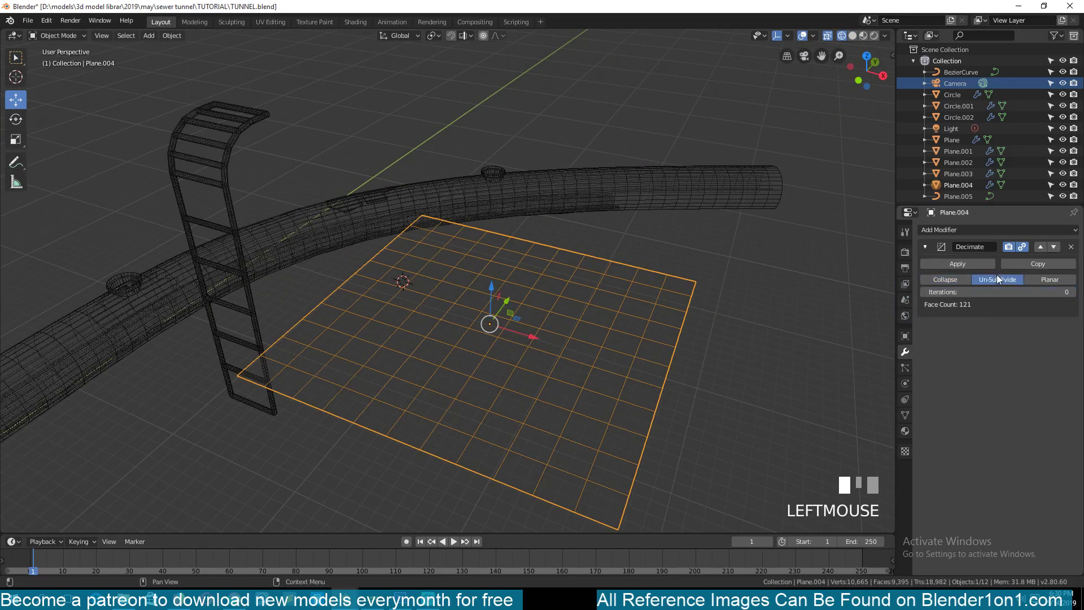
left_click(1076, 293)
key("grave")
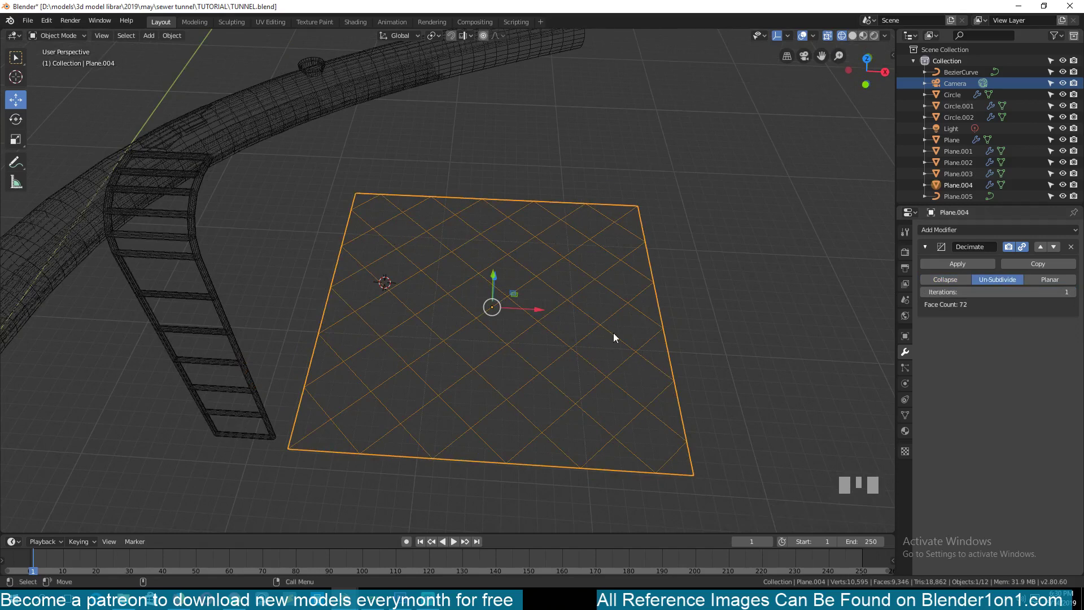
- Subdivide all faces of the plane's mesh once more in Edit Mode and return to Object Mode
key("Tab")
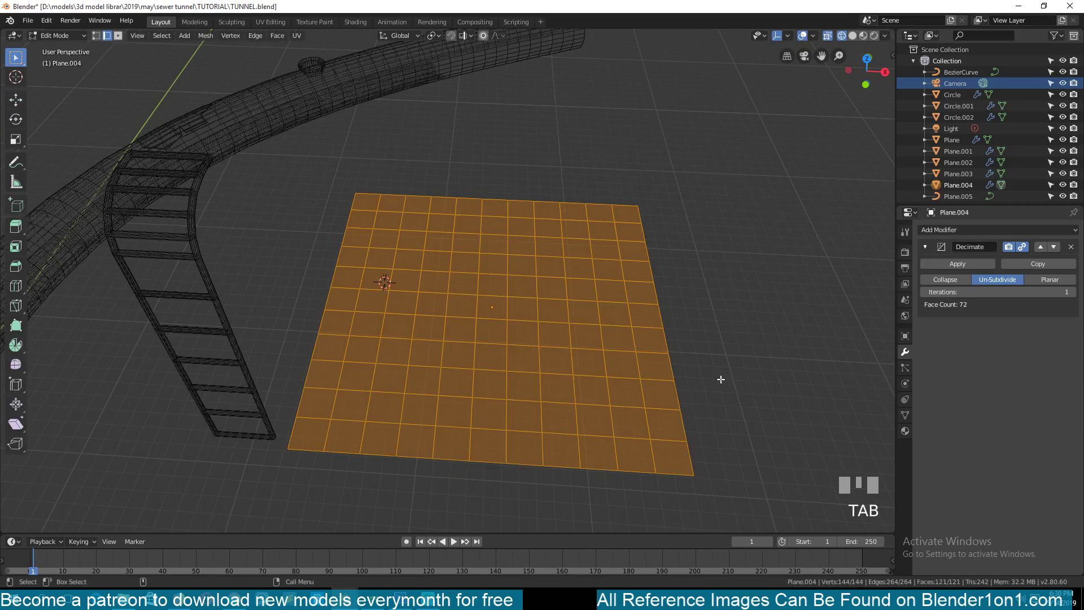
key("Tab")
key("Tab")
right_click_drag(466, 288, 454, 257)
key("Tab")
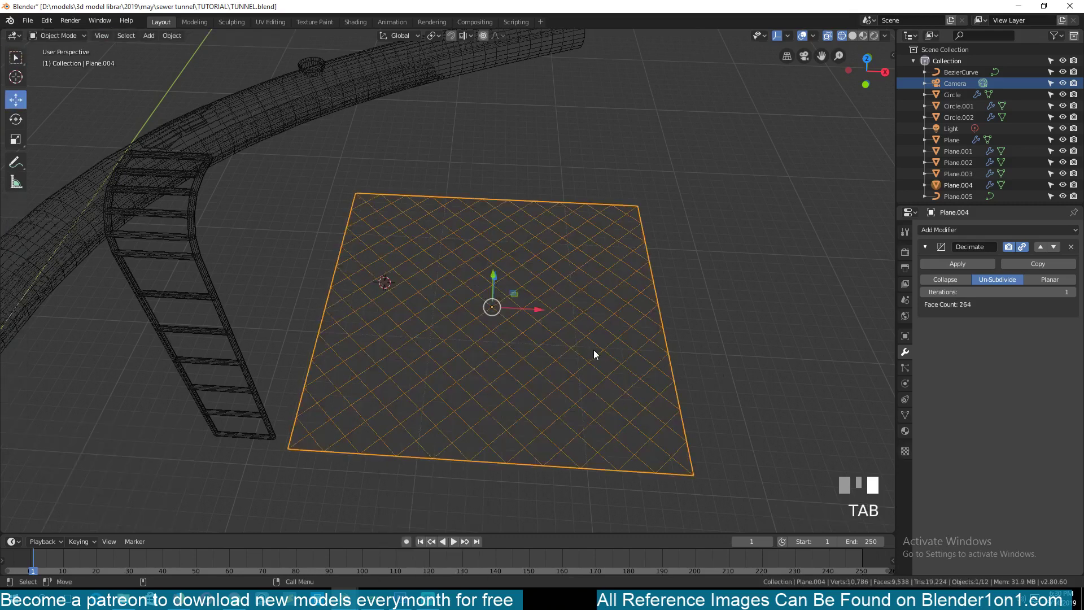
- Apply the Decimate modifier to the plane and enter Edit Mode on the diagonal grid
key("grave")
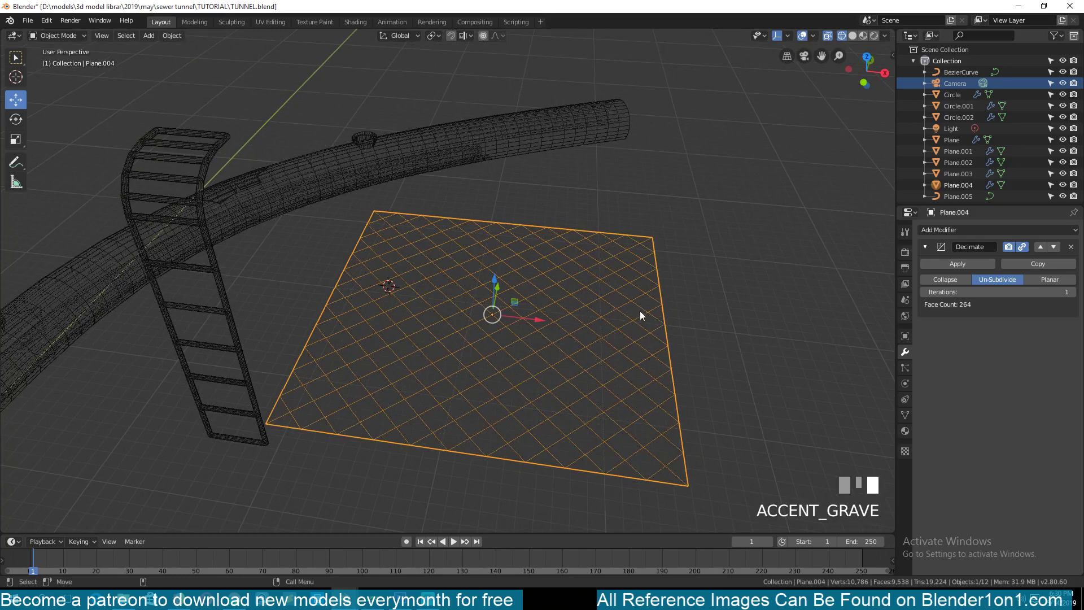
left_click(962, 263)
key("Tab")
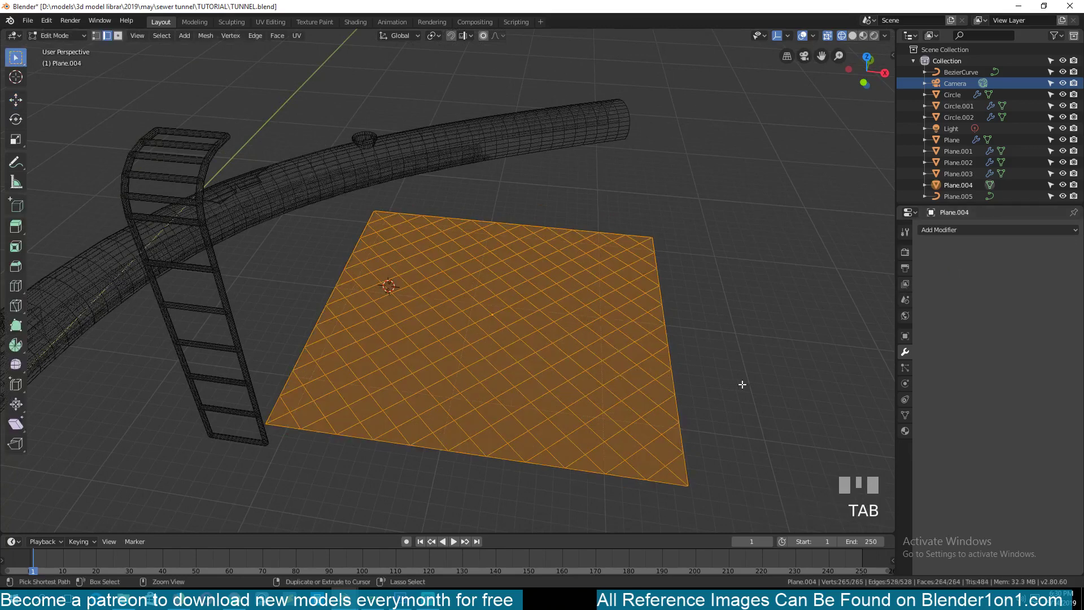
key("ctrl+b")
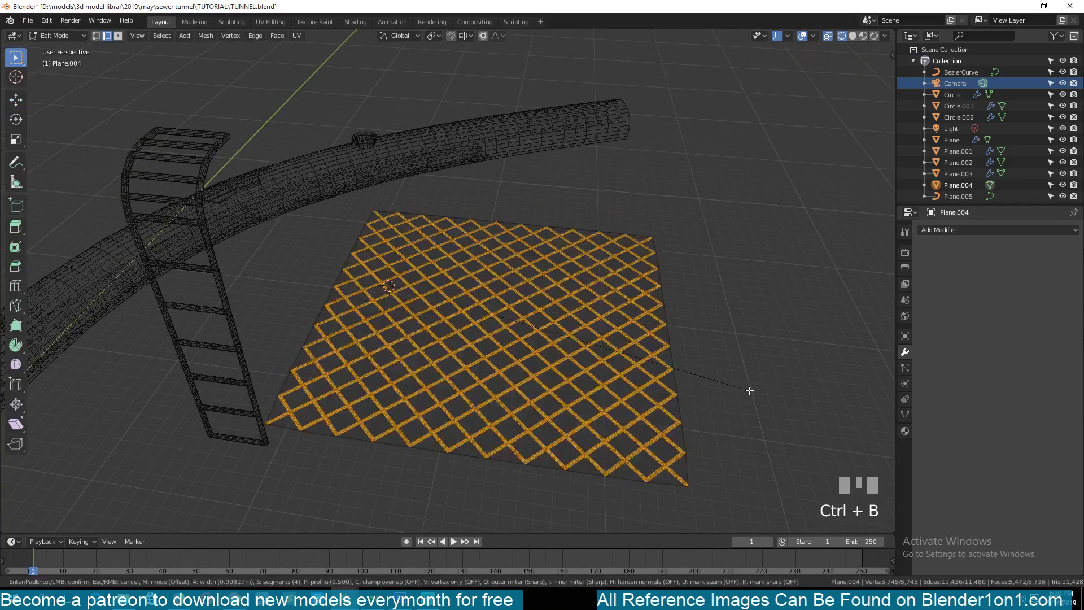
scroll(750, 390, "down", 3)
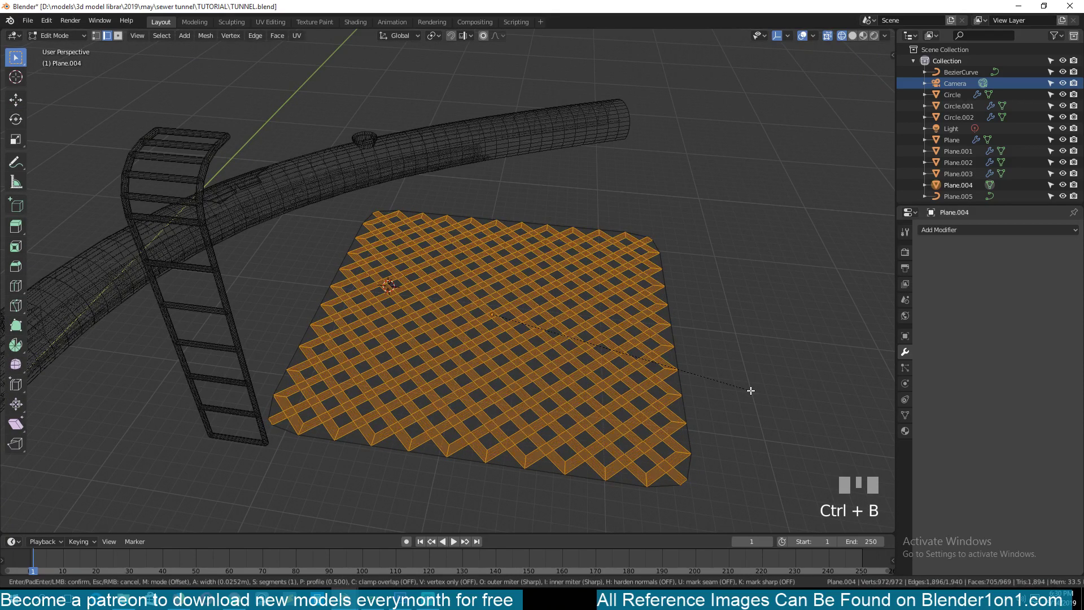
right_click(750, 390)
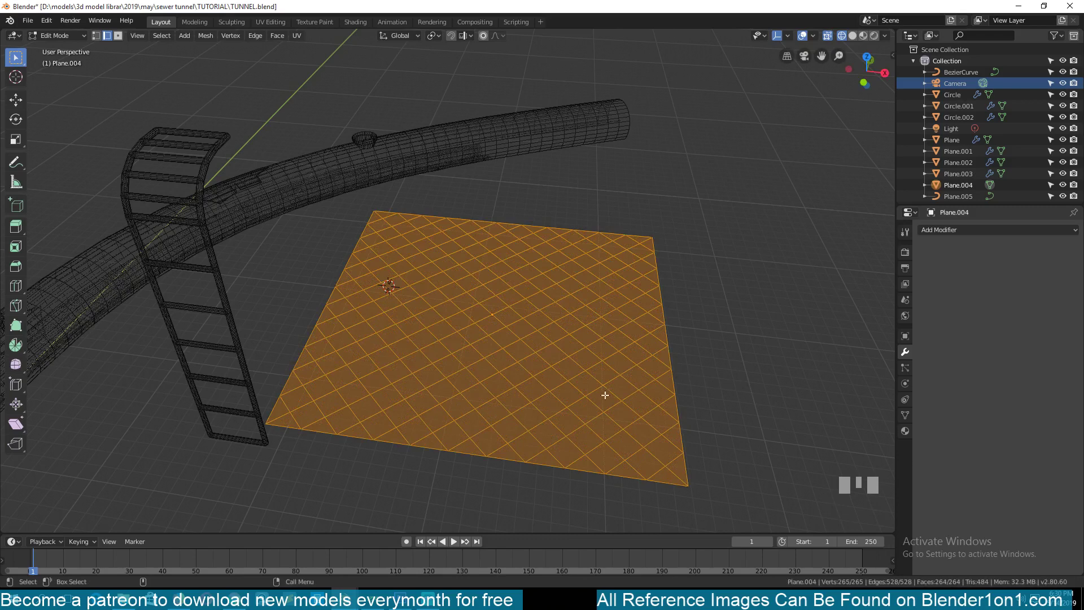
- Inset all the grid faces individually with a thickness of about 0.016 m
key("i")
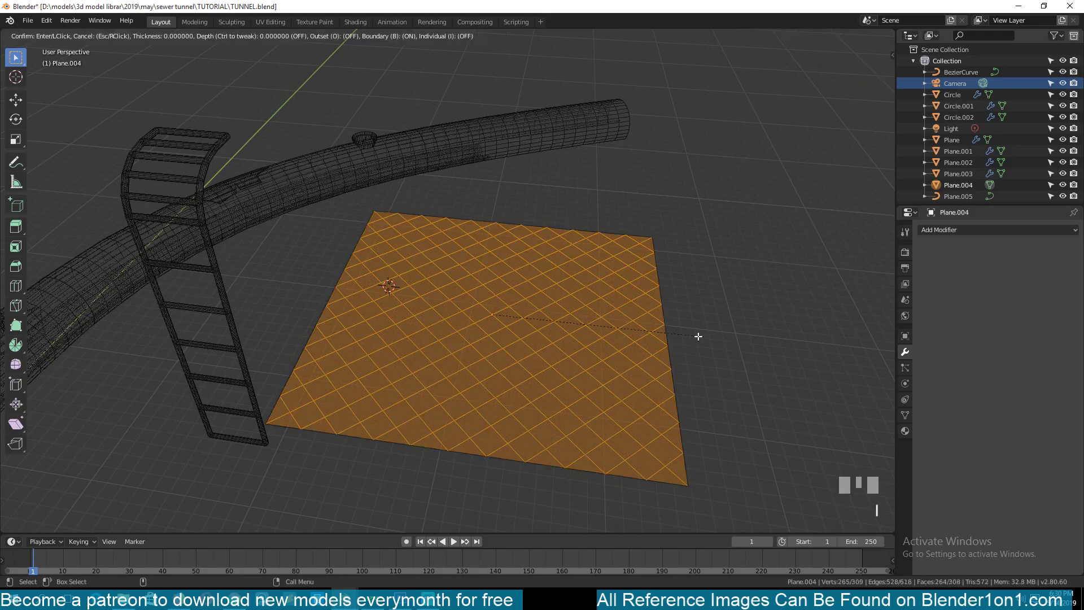
key("i")
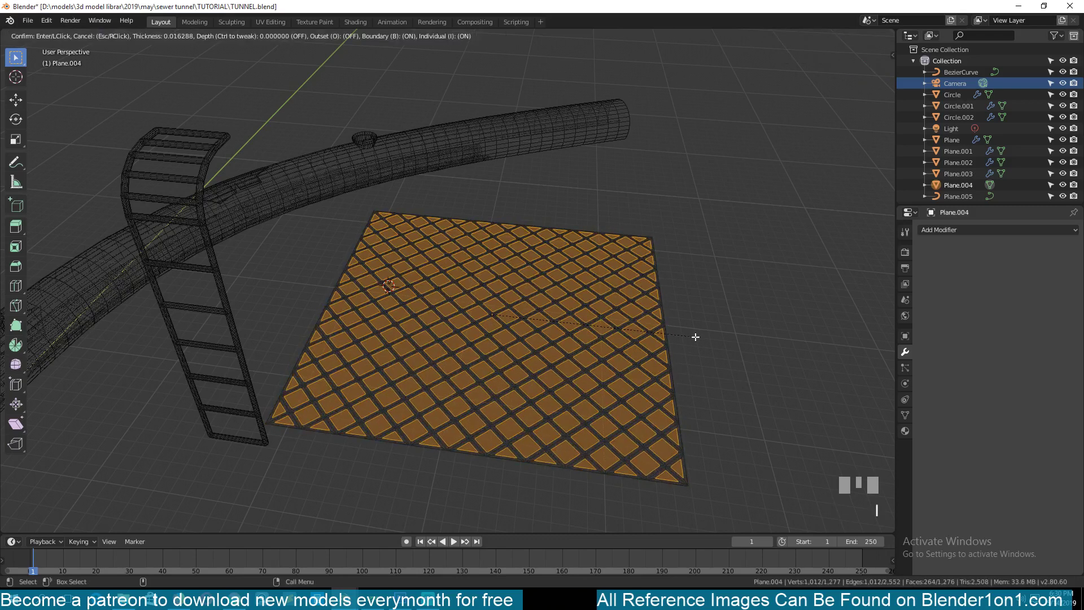
left_click(695, 337)
scroll(666, 373, "up", 3)
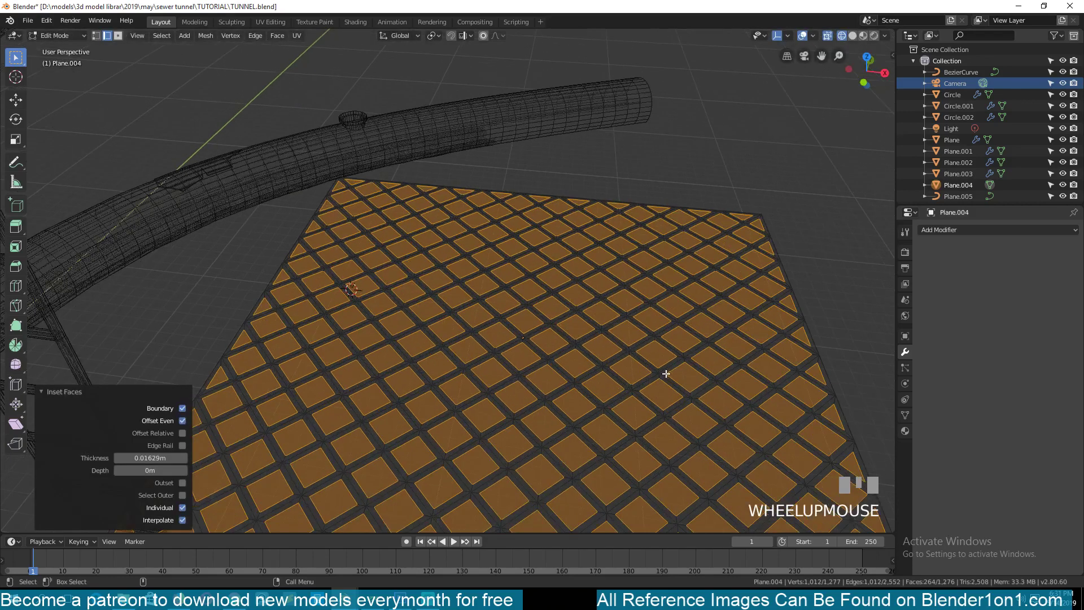
middle_click_drag(666, 372, 579, 278, "shift")
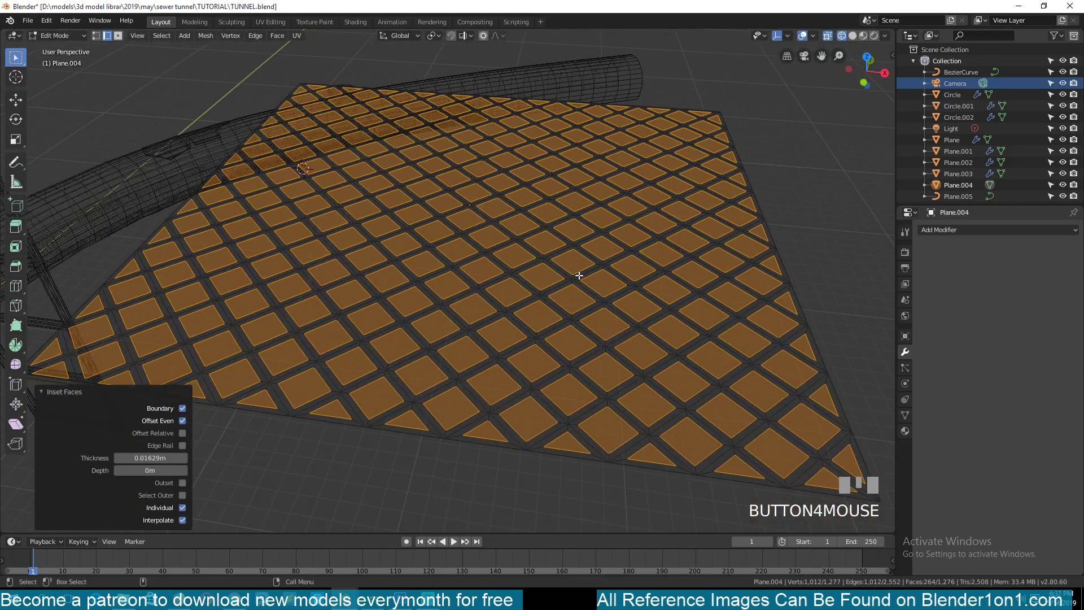
- Return to solid shading and lower the inset faces about 0.057 m along the Z axis
key("z")
left_click(683, 273)
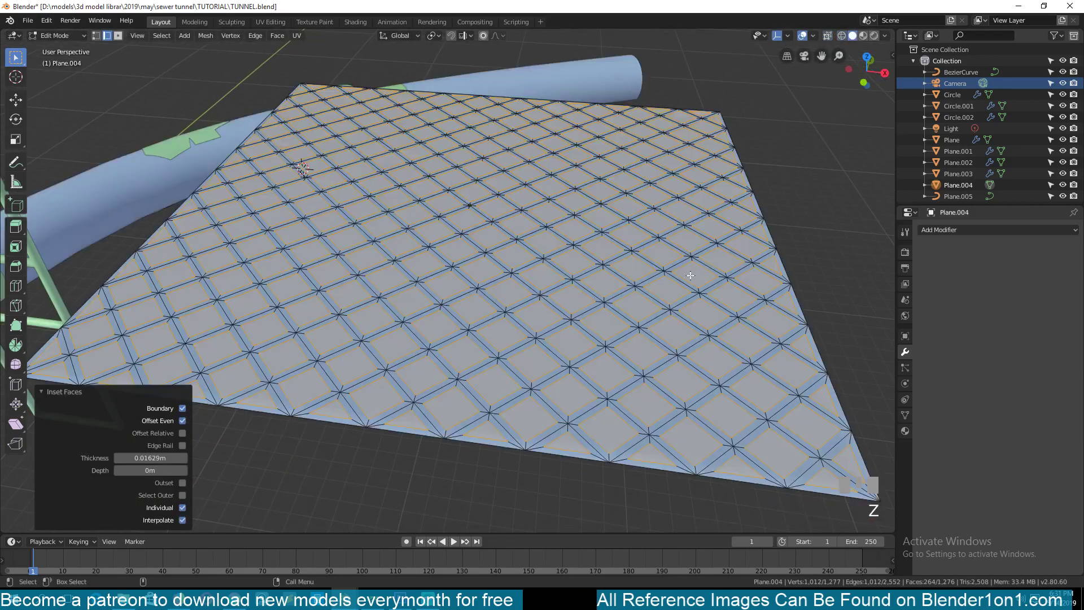
key("g")
key("z")
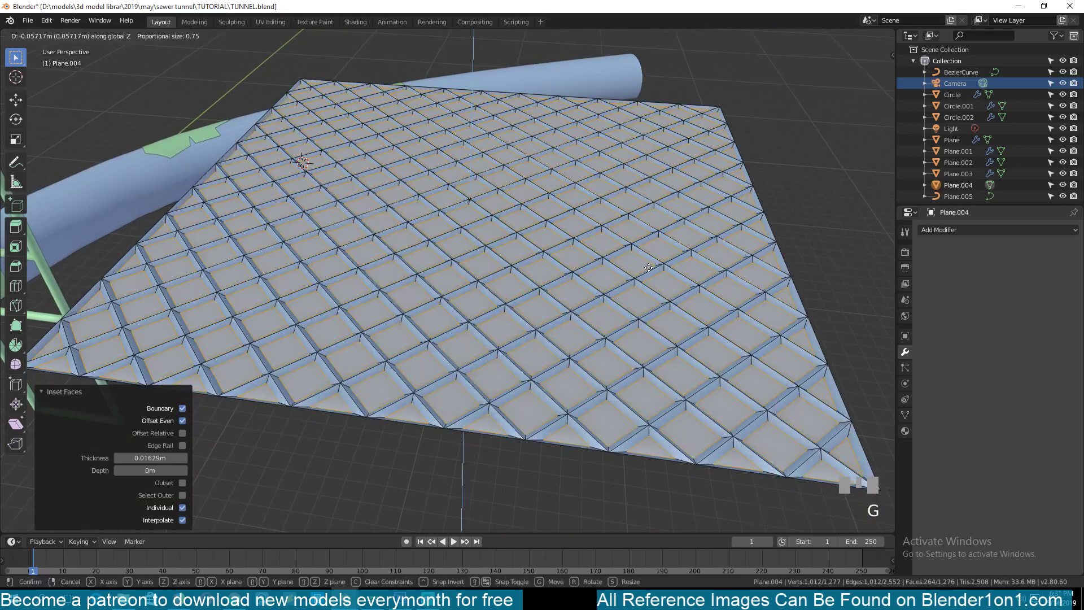
left_click(649, 268)
key("Tab")
key("grave")
middle_click_drag(649, 271, 615, 337)
- Inset the lowered faces individually again, about 0.024 m thick
key("Tab")
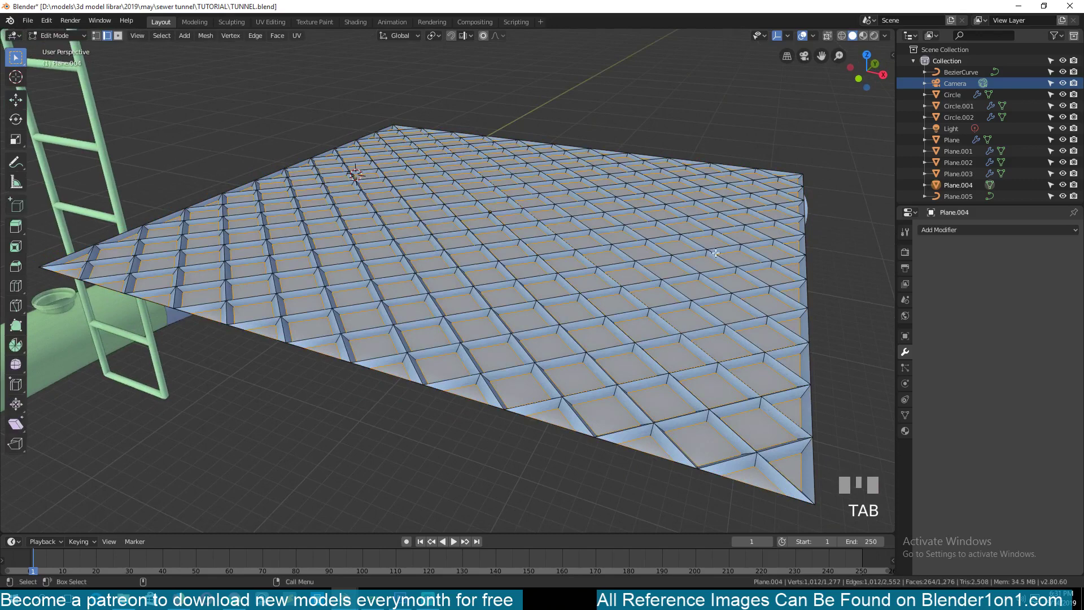
key("i")
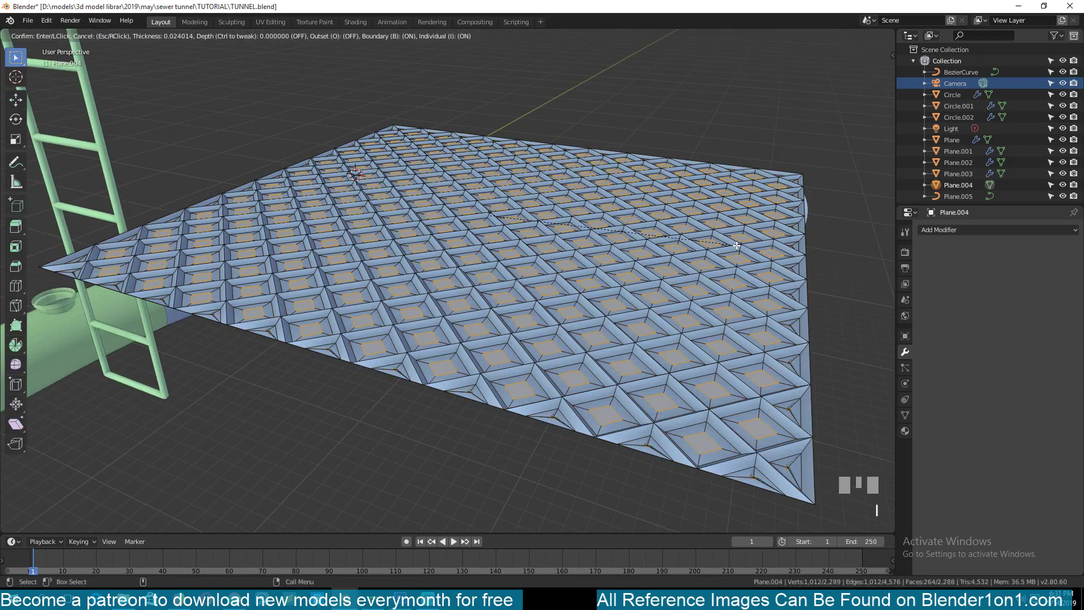
left_click(737, 246)
- Offset the newly inset faces about 0.014 m along their normals with Shrink/Fatten and leave Edit Mode
key("alt+s")
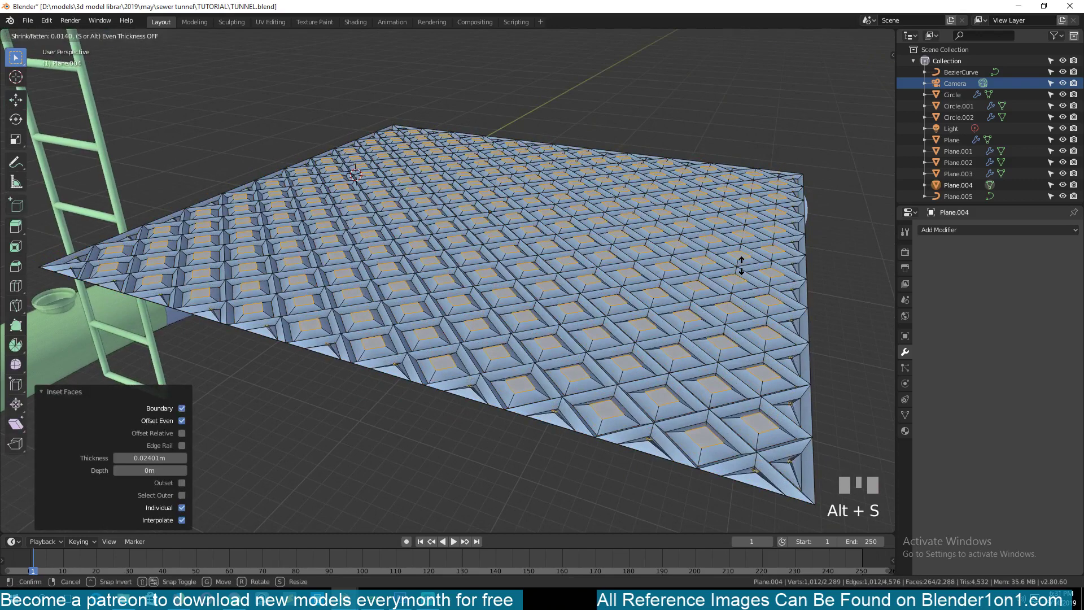
left_click(741, 264)
key("Tab")
key("grave")
scroll(676, 314, "down", 1)
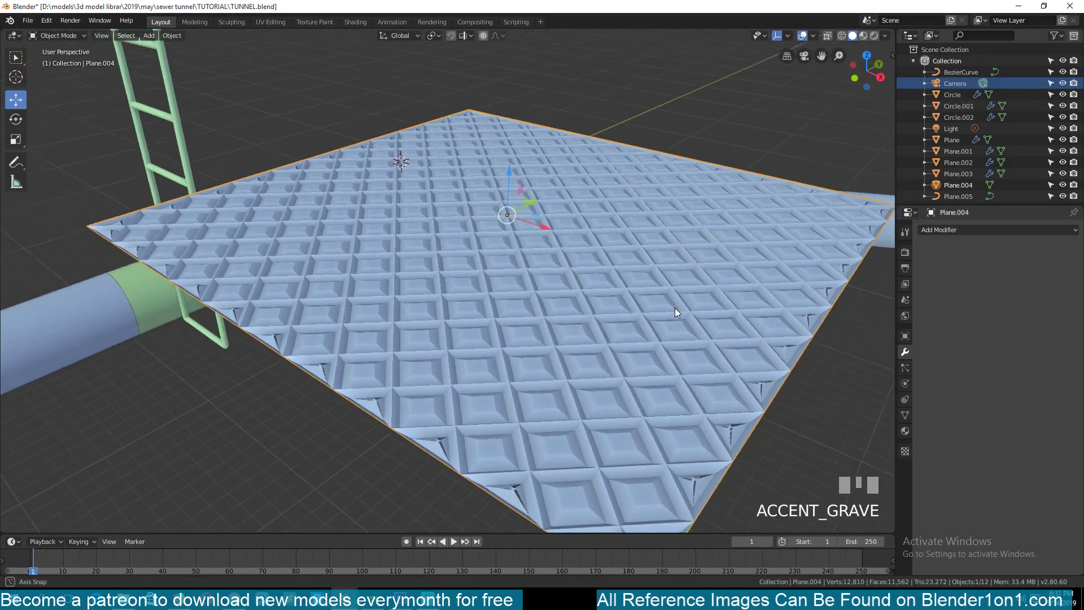
- Extrude the selected small faces in place and offset them 0.0137 m with Shrink/Fatten
key("Tab")
key("e")
left_click(679, 321)
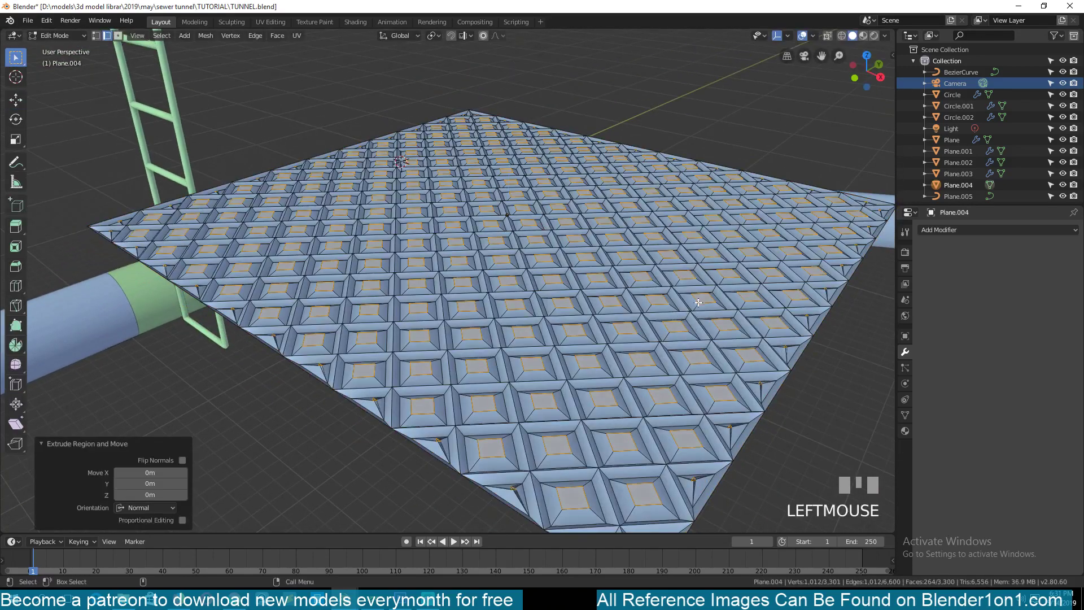
key("s")
right_click(688, 310)
key("alt+s")
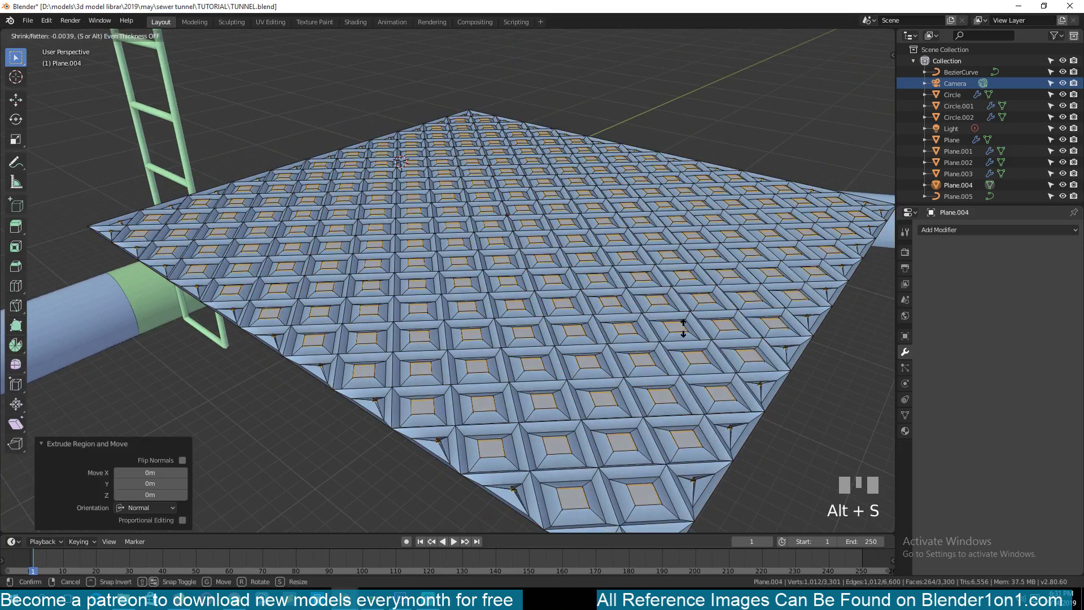
left_click(713, 298, "shift")
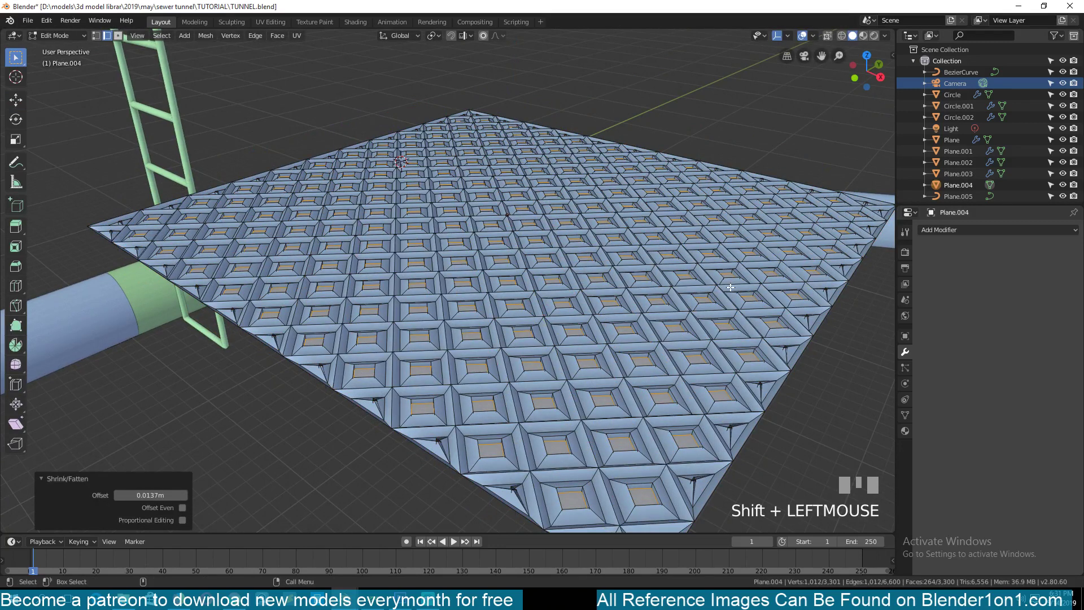
- Set the pivot point to Individual Origins and scale the extruded faces to about 0.427
key("s")
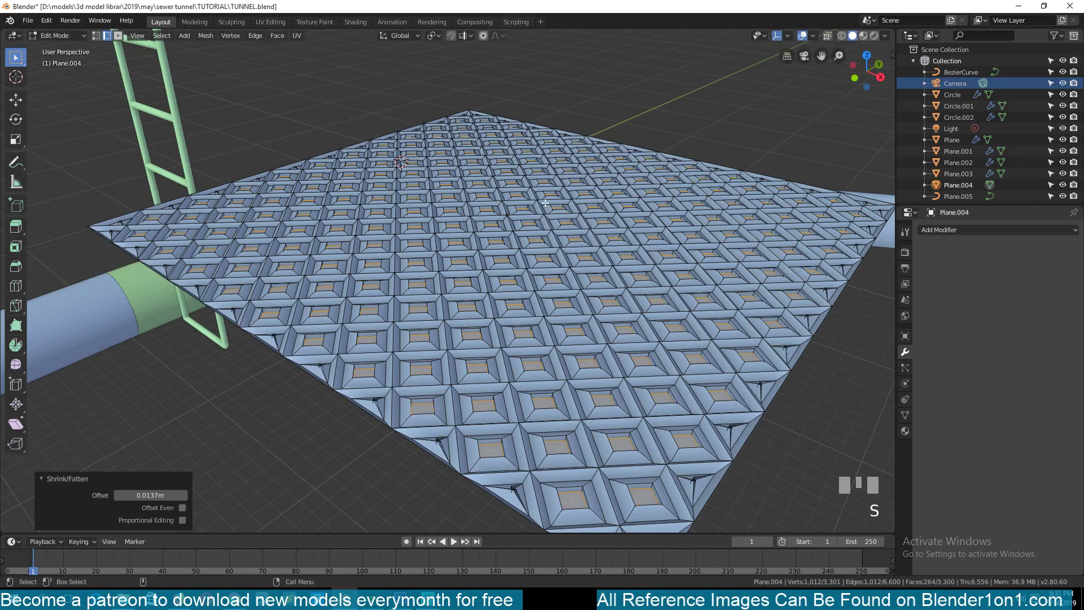
middle_click_drag(535, 388, 495, 343)
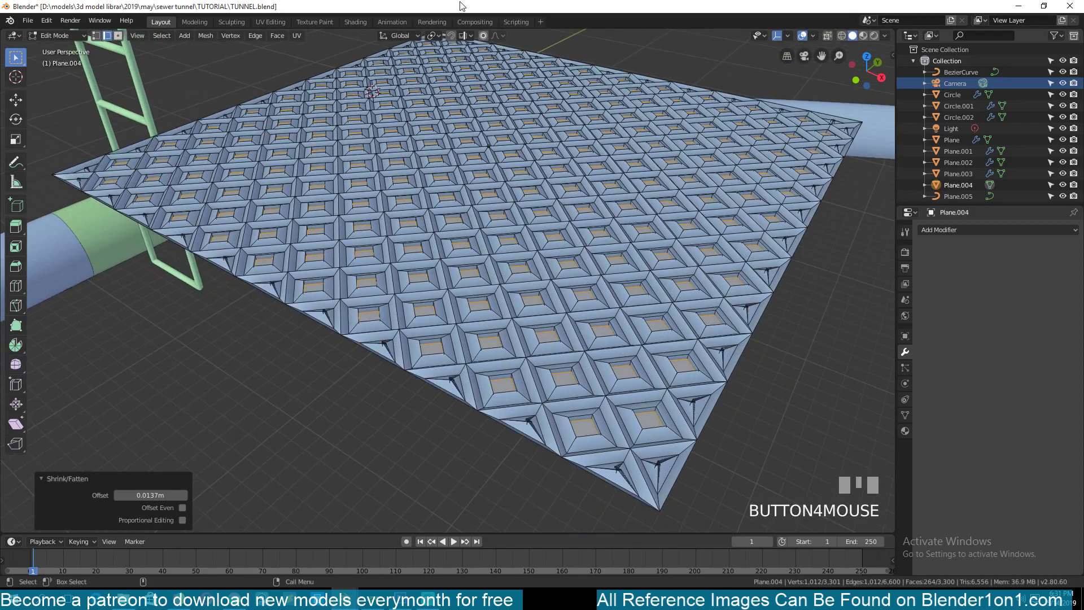
left_click(429, 36)
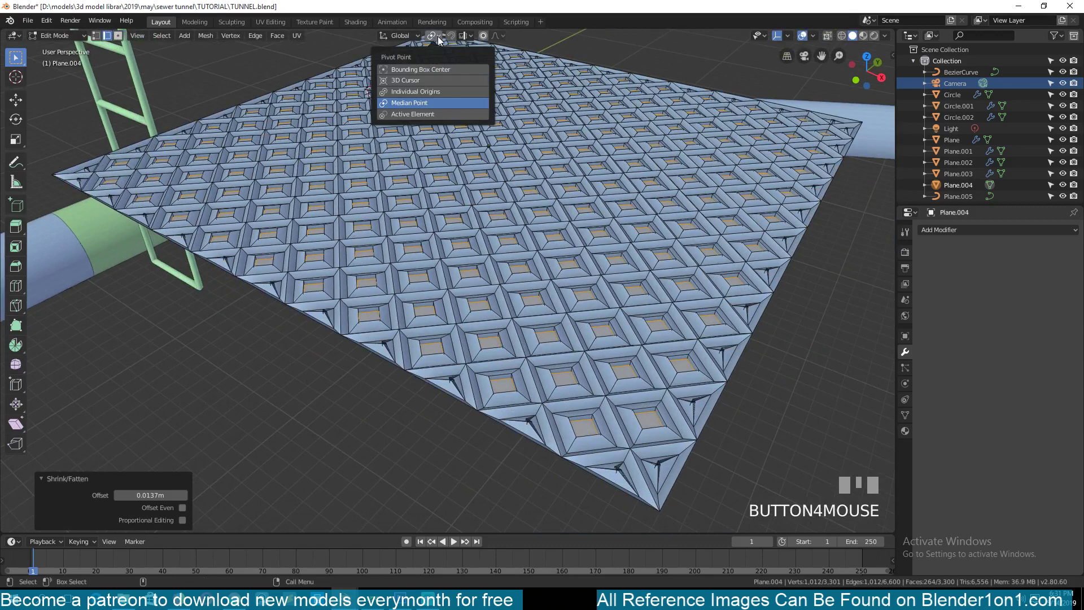
left_click(423, 92)
key("s")
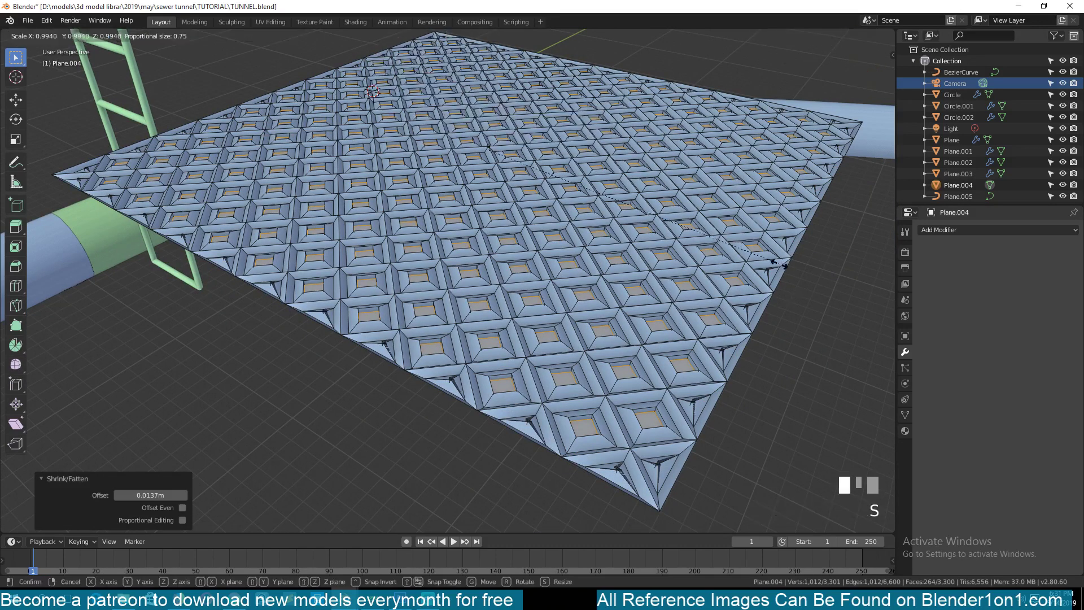
left_click(605, 219)
- Delete the selected small faces to open a hole in each cell, and return to Object Mode
key("x")
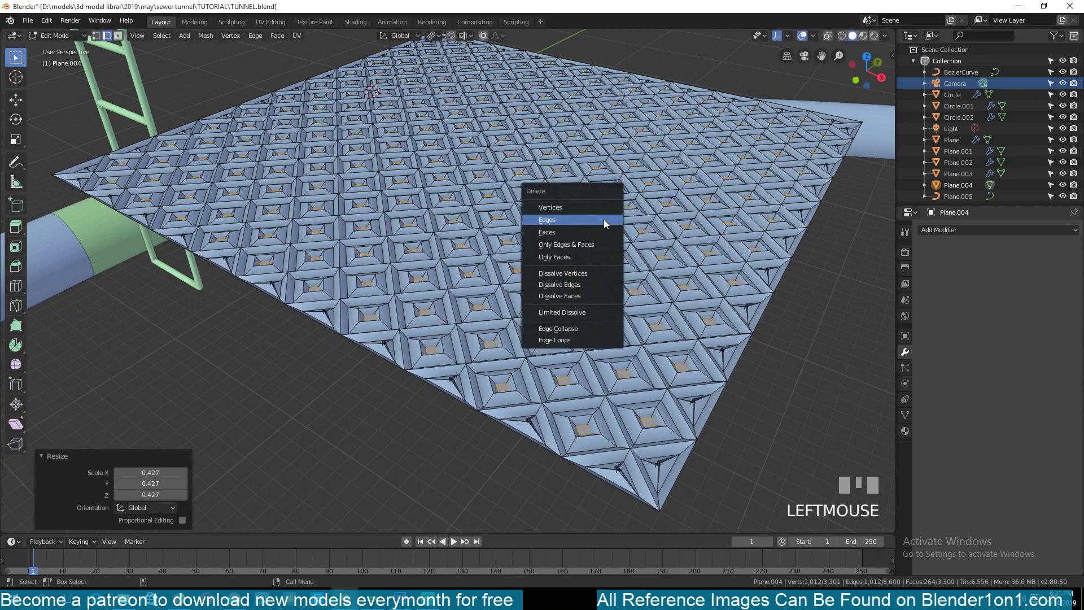
left_click(602, 233)
key("grave")
middle_click_drag(602, 232, 632, 315)
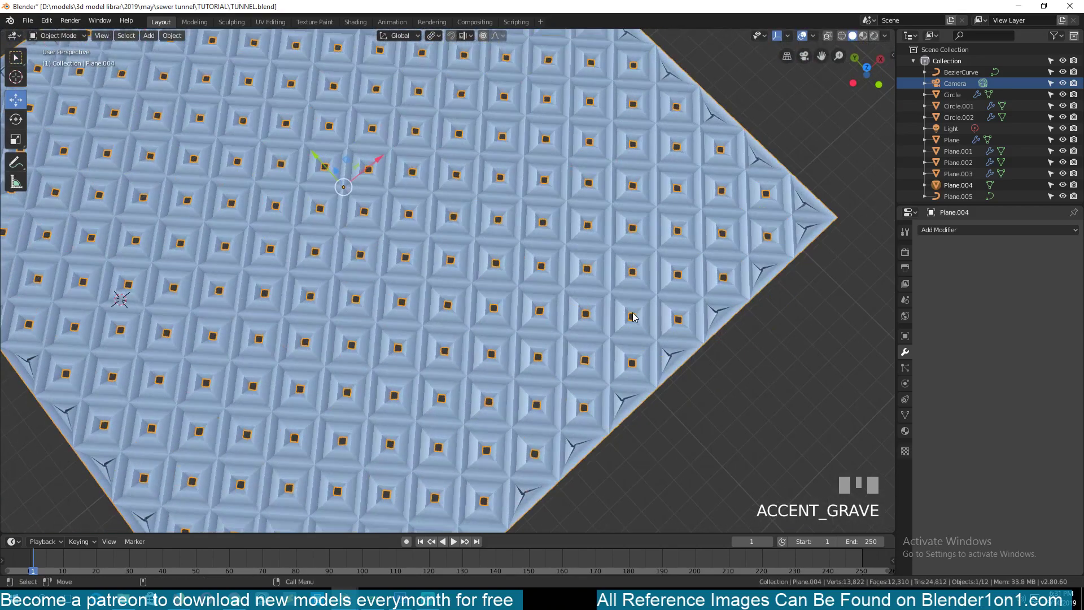
- Deselect the perforated plate and examine its hole pattern up close and beside the ladder and tunnel
left_click(677, 395)
scroll(573, 341, "down", 4)
key("grave")
middle_click_drag(573, 341, 551, 299)
scroll(551, 300, "up", 3)
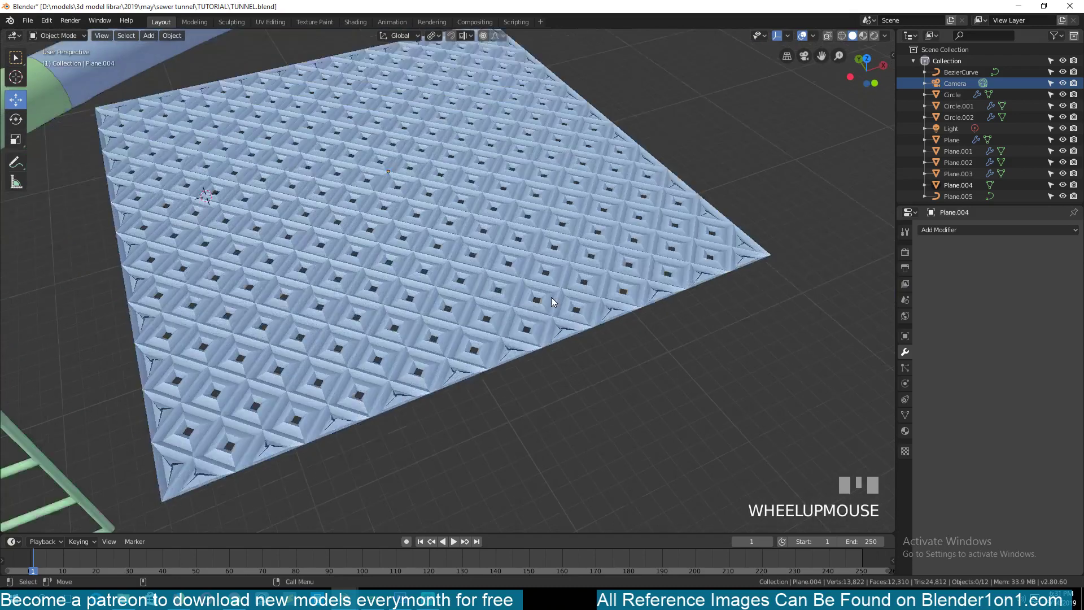
key("shift+grave")
scroll(474, 265, "down", 3)
key("shift+grave")
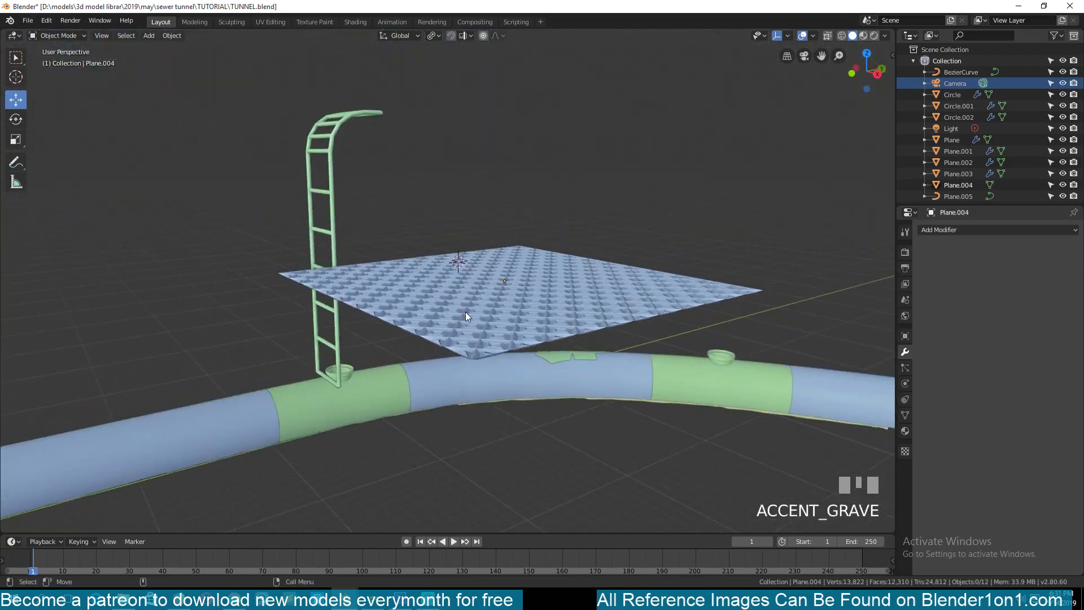
- Select the perforated plate, then switch to the finished sewer tunnel.blend file and examine its platform up close
left_click(503, 344)
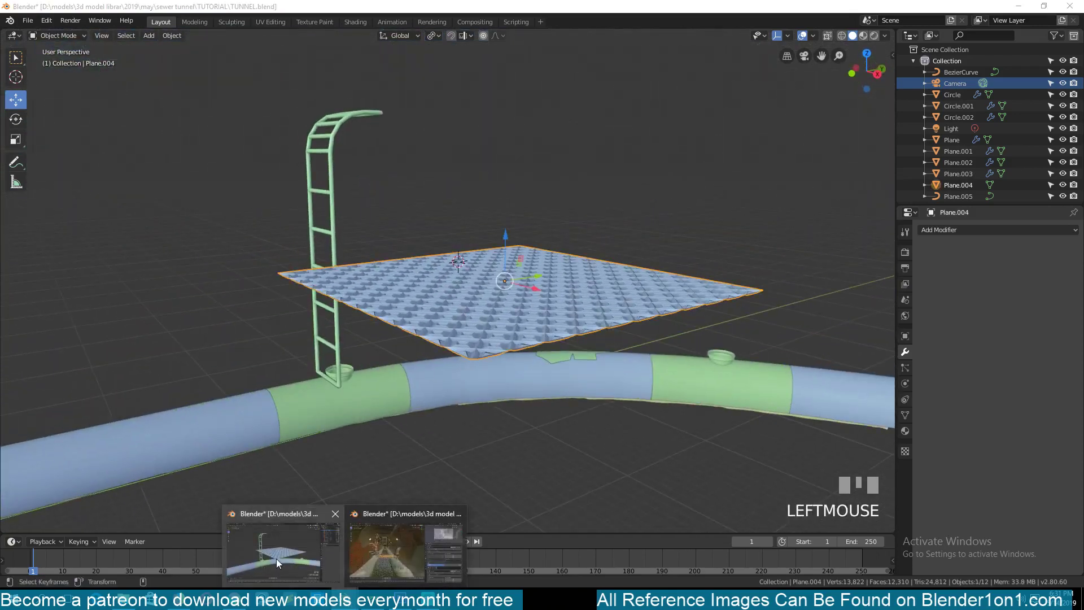
mouse_move(336, 582)
left_click(405, 554)
scroll(388, 346, "up", 4)
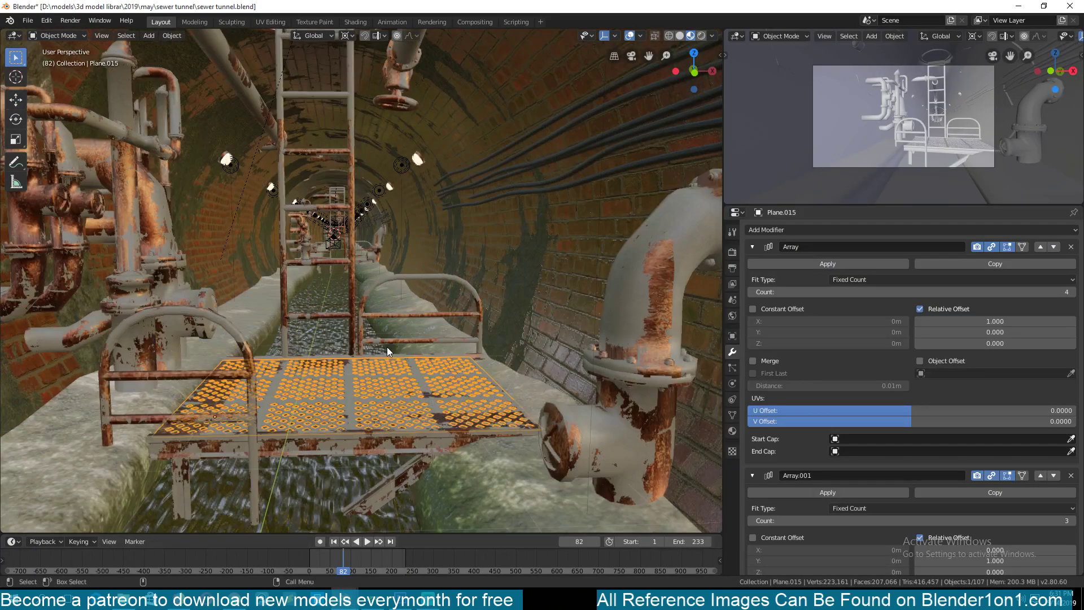
- Examine the finished platform's perforated grate and its frame up close from several angles, and clear the selection
key("KP_Decimal")
middle_click_drag(387, 347, 410, 388)
key("shift+grave")
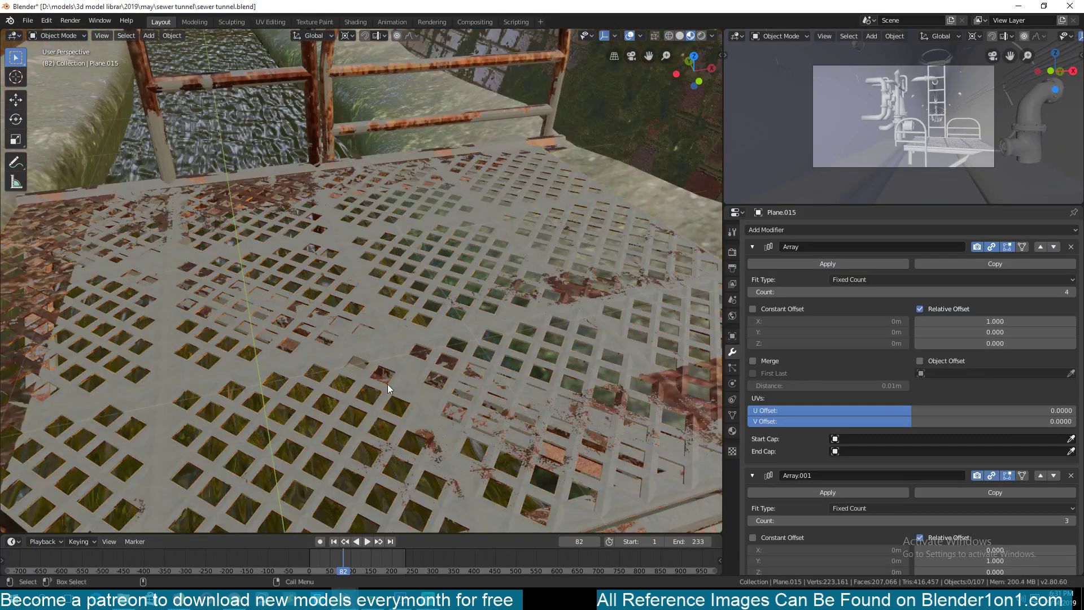
key("w")
middle_click_drag(307, 370, 296, 360)
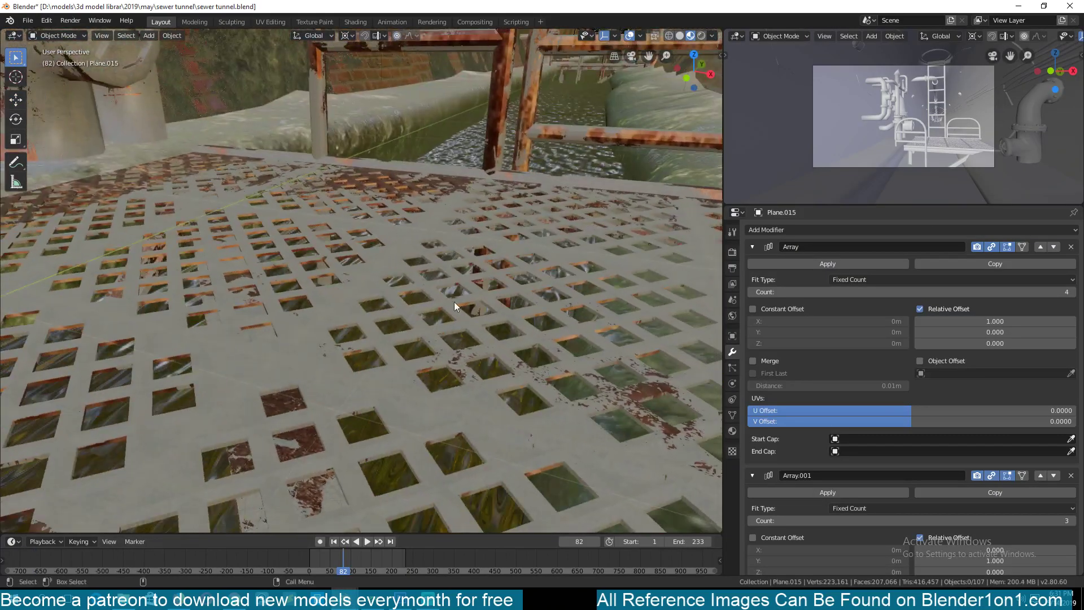
middle_click_drag(257, 401, 322, 360, "shift")
scroll(320, 360, "down", 2)
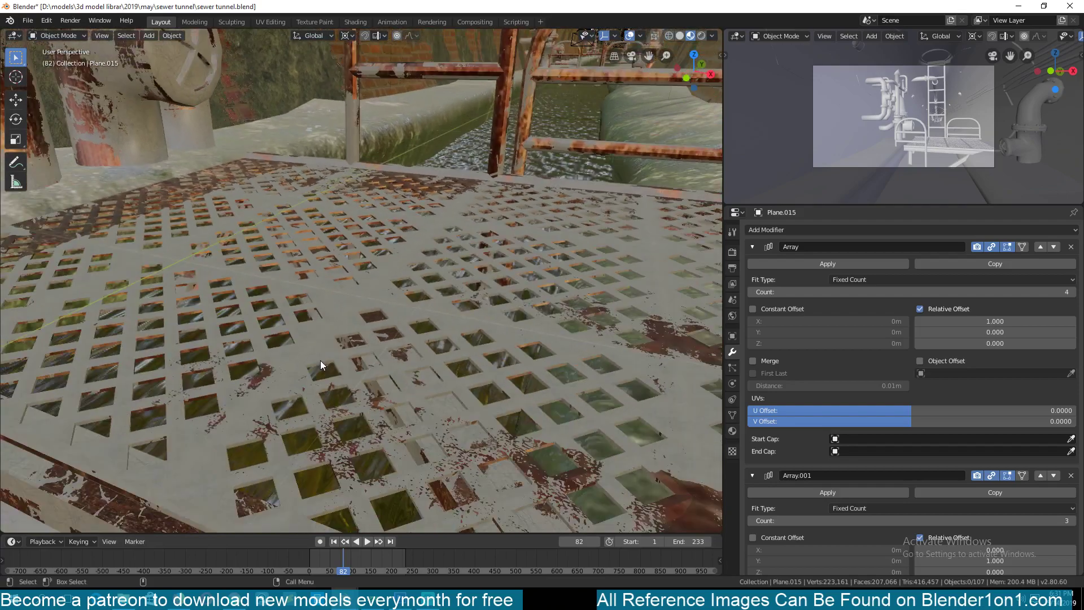
left_click(275, 386)
scroll(277, 389, "down", 4)
middle_click_drag(279, 394, 321, 399)
key("alt+a")
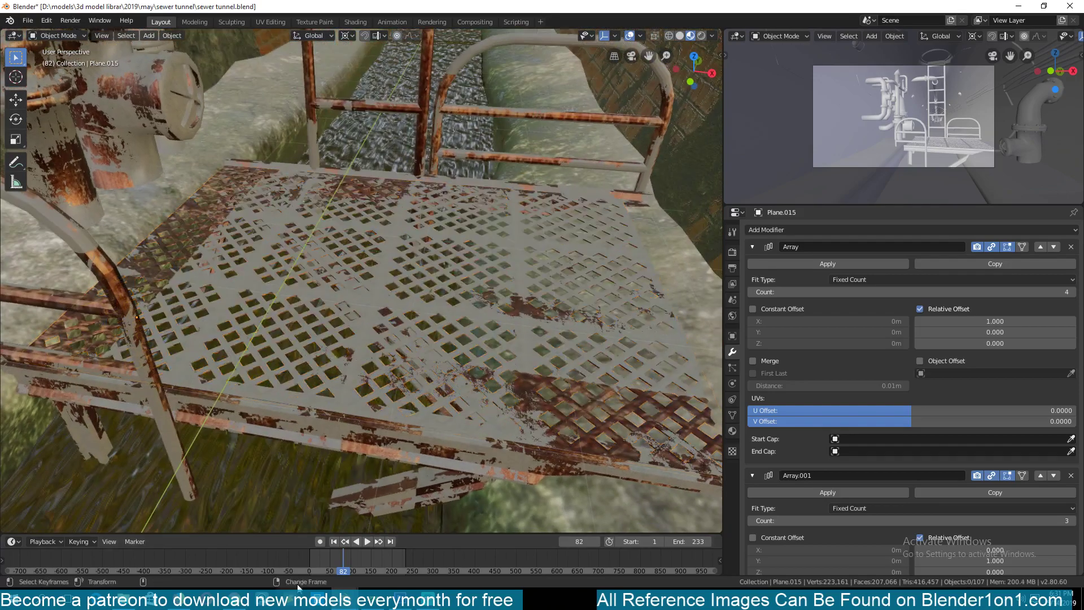
- Switch to the TUNNEL.blend file, add an Array modifier to the perforated plate and duplicate that modifier
left_click(345, 599)
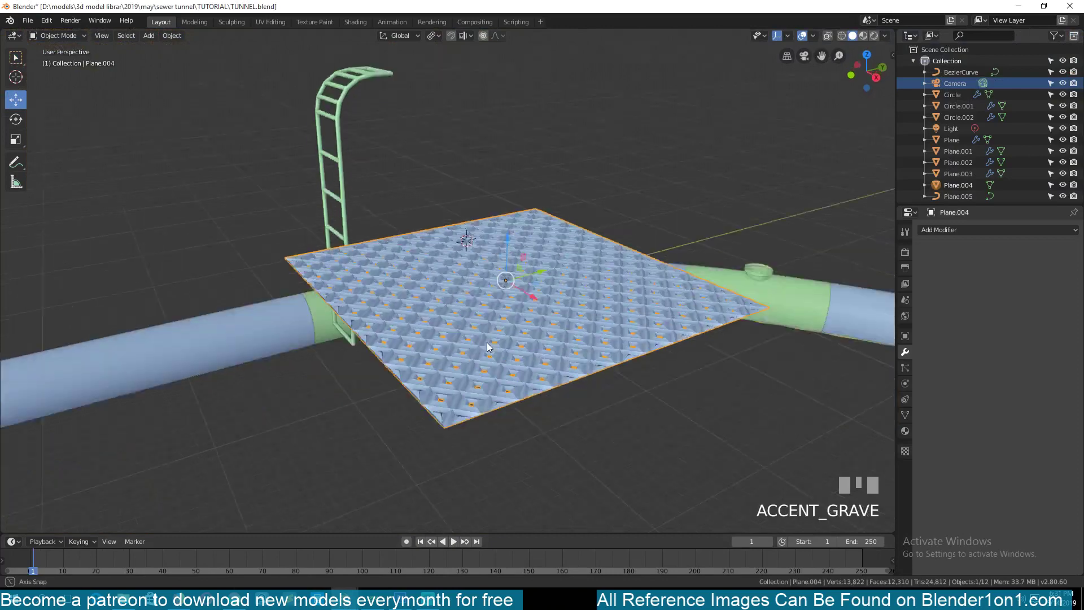
left_click(923, 228)
left_click(790, 255)
middle_click_drag(791, 260, 645, 343)
scroll(645, 343, "down", 2)
left_click(1029, 264)
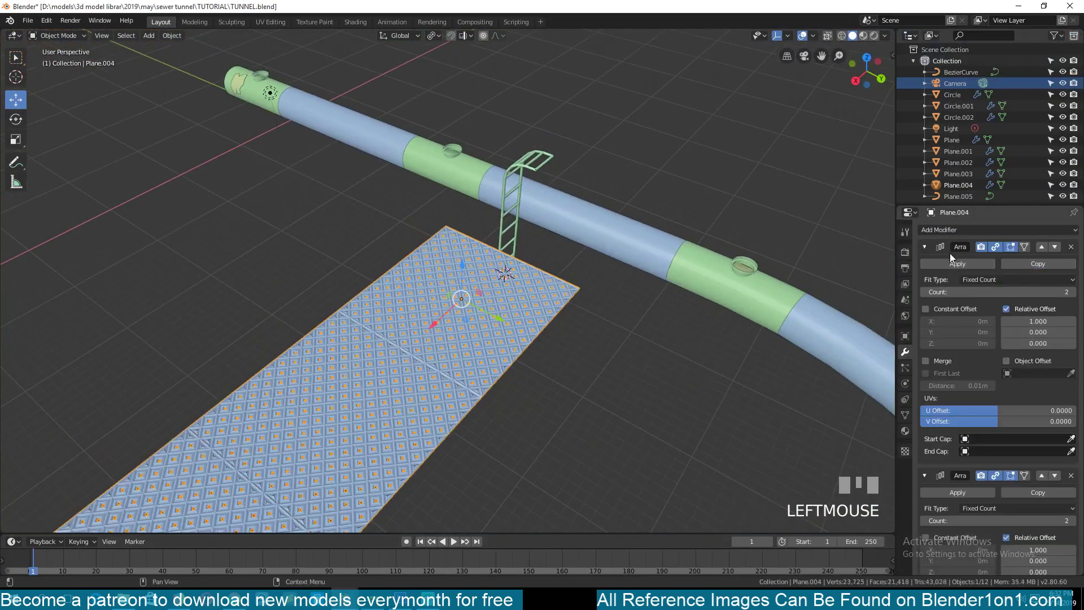
- Set the second Array modifier's relative offset to 0 in X and 1 in Y
left_click(925, 247)
left_click(1037, 342)
type("0")
key("Return")
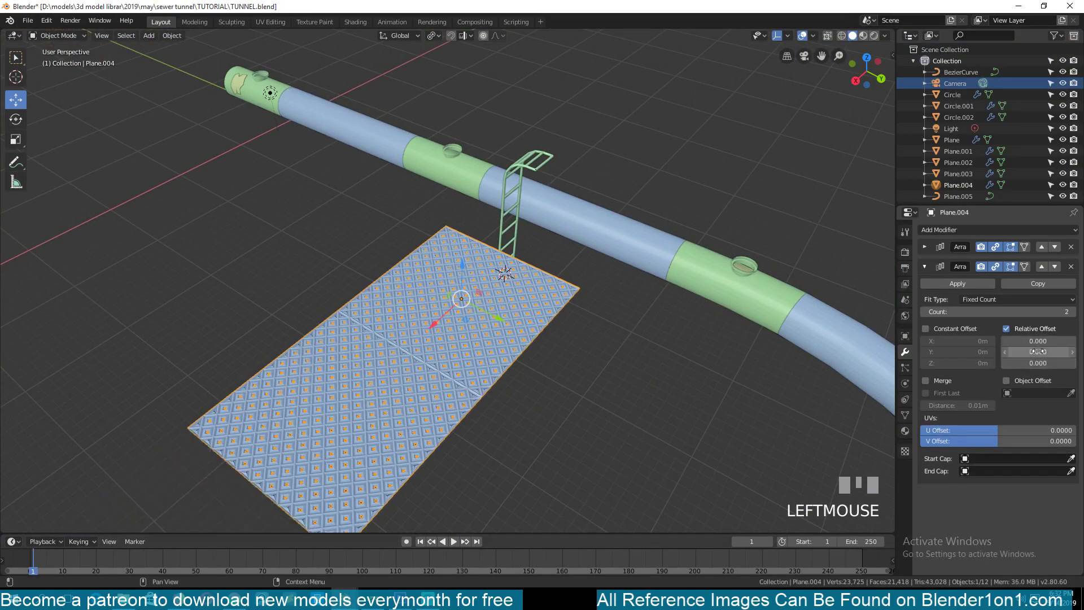
left_click(1041, 352)
type("1")
key("Return")
- Deselect the arrayed plate and inspect it against the ladder and tunnel, including from the side
scroll(628, 353, "down", 3)
key("alt+a")
middle_click_drag(548, 348, 675, 328)
key("grave")
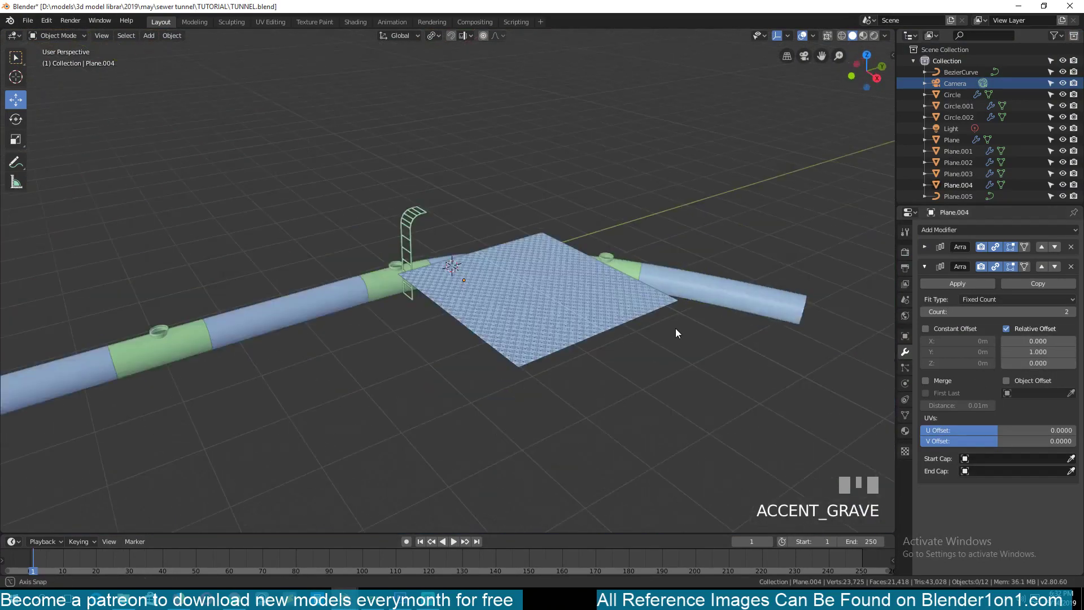
scroll(676, 327, "up", 4)
key("grave")
left_click(639, 288)
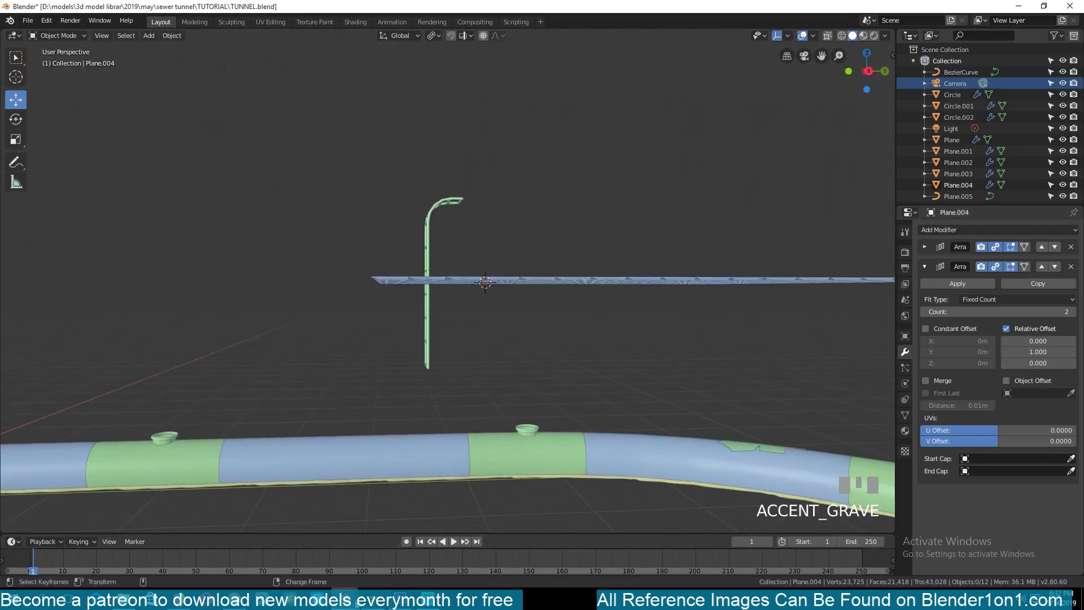
- Switch to the finished sewer tunnel.blend file and examine the platform's railings, frame and support legs
mouse_move(345, 599)
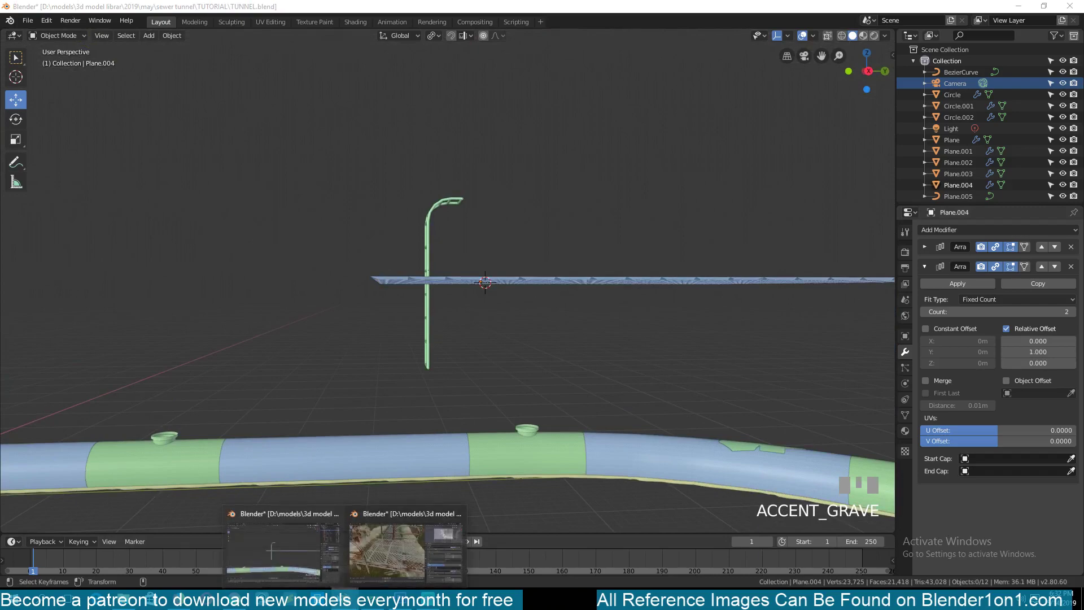
left_click(405, 554)
middle_click_drag(412, 399, 426, 367)
left_click(459, 388)
left_click(87, 394)
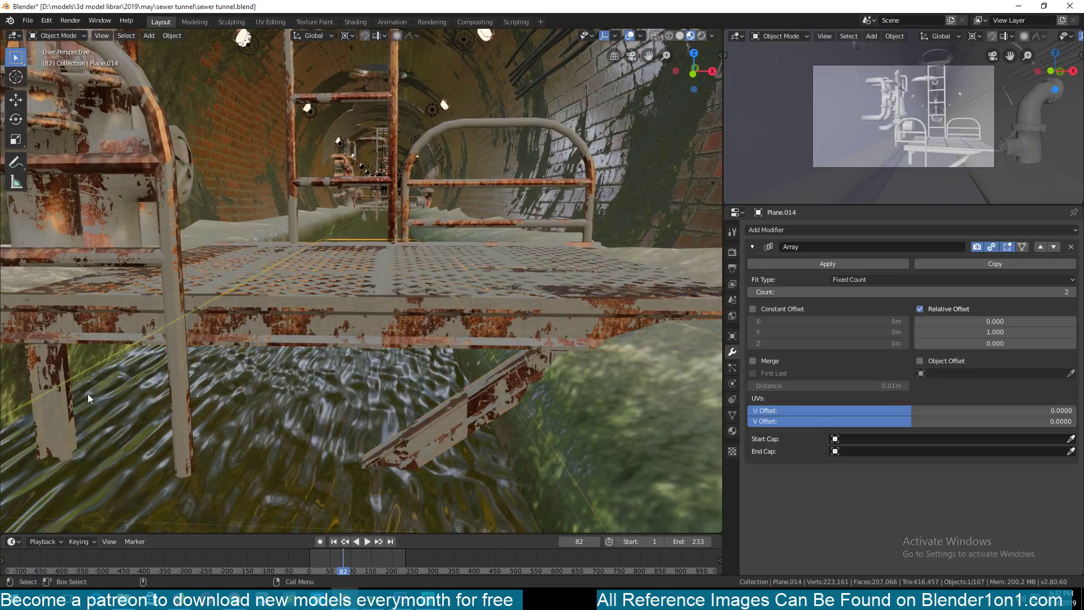
scroll(167, 281, "down", 3)
middle_click_drag(167, 281, 238, 317)
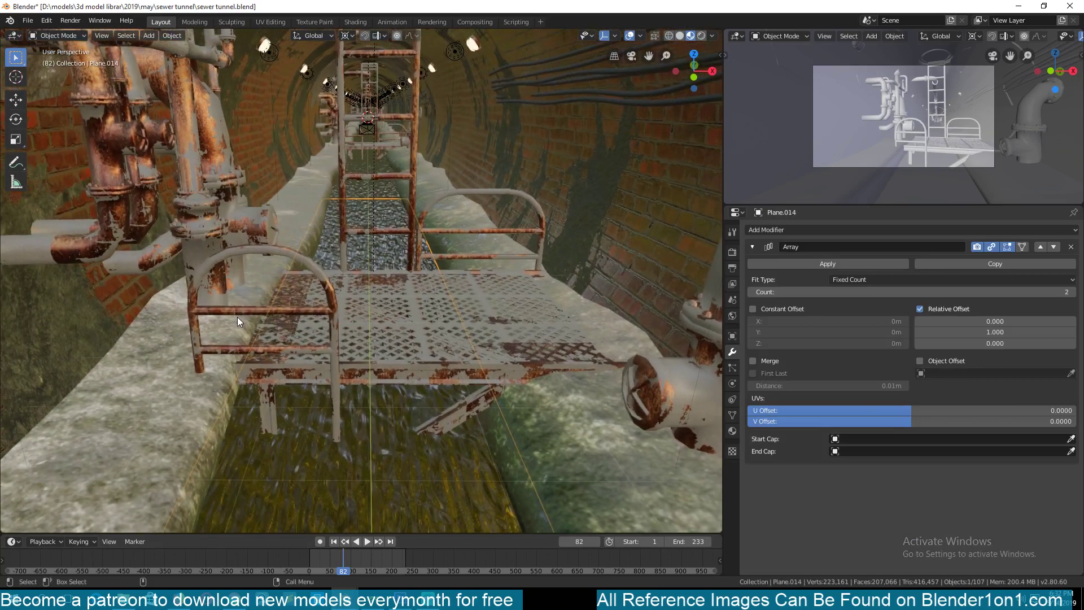
middle_click_drag(340, 156, 337, 220)
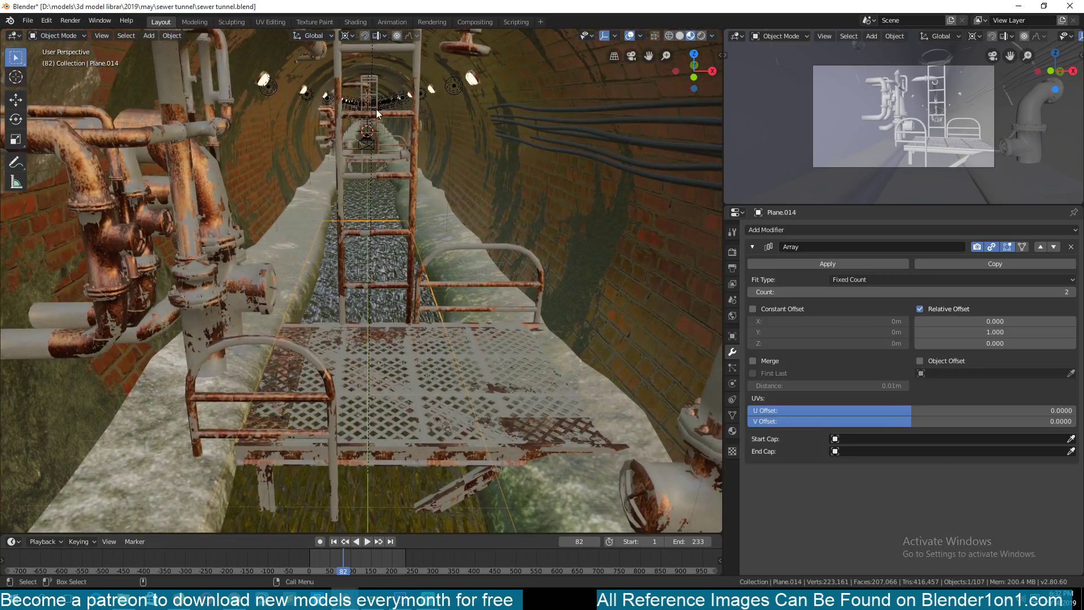
- Select the ladder in the finished scene and examine how it stands against the platform and tunnel
left_click(399, 113)
middle_click_drag(355, 212, 302, 209)
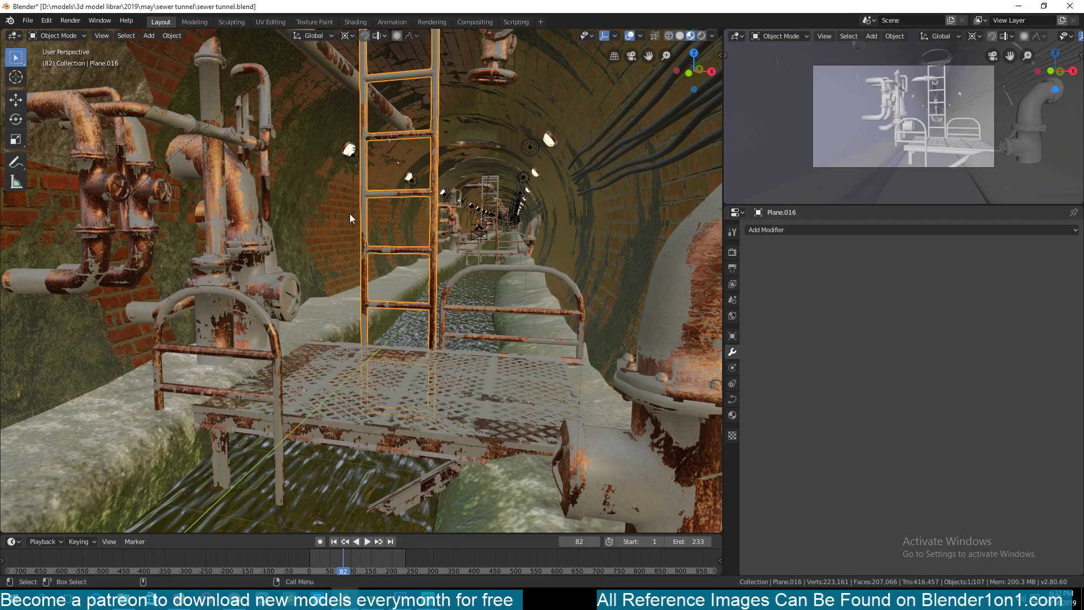
middle_click_drag(371, 238, 385, 295)
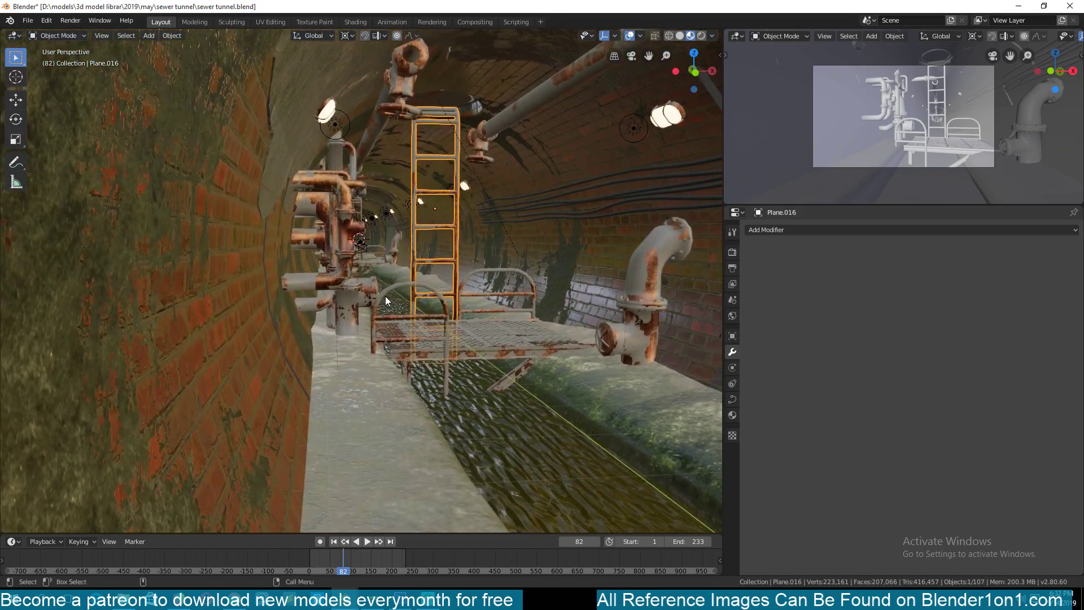
- Play the tunnel animation from near its start through the camera view, stop it, and save the file
key("Right")
key("KP_0")
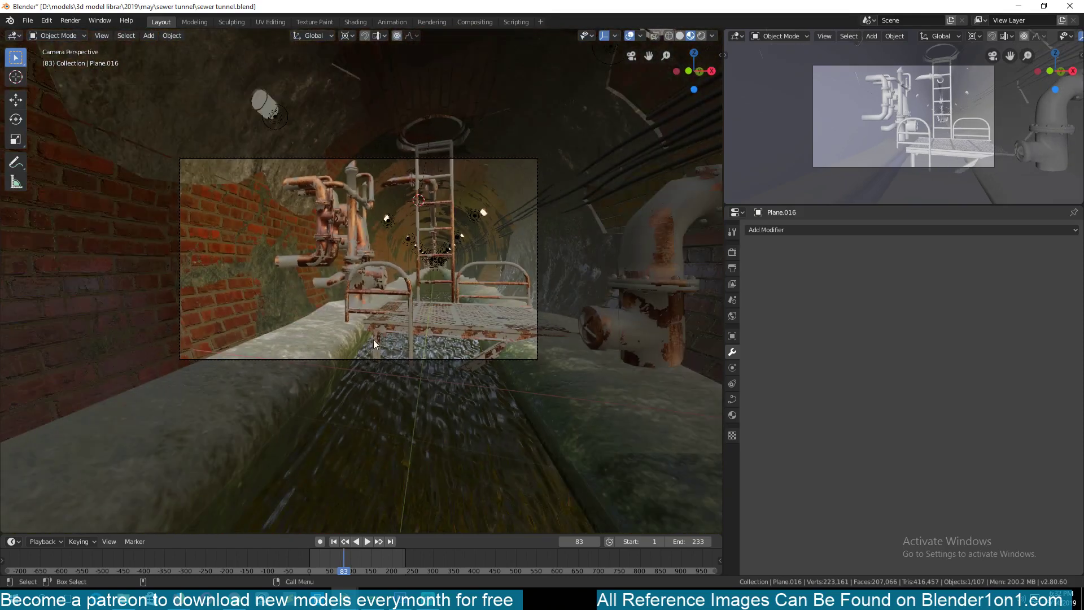
left_click_drag(314, 559, 295, 571)
key("space")
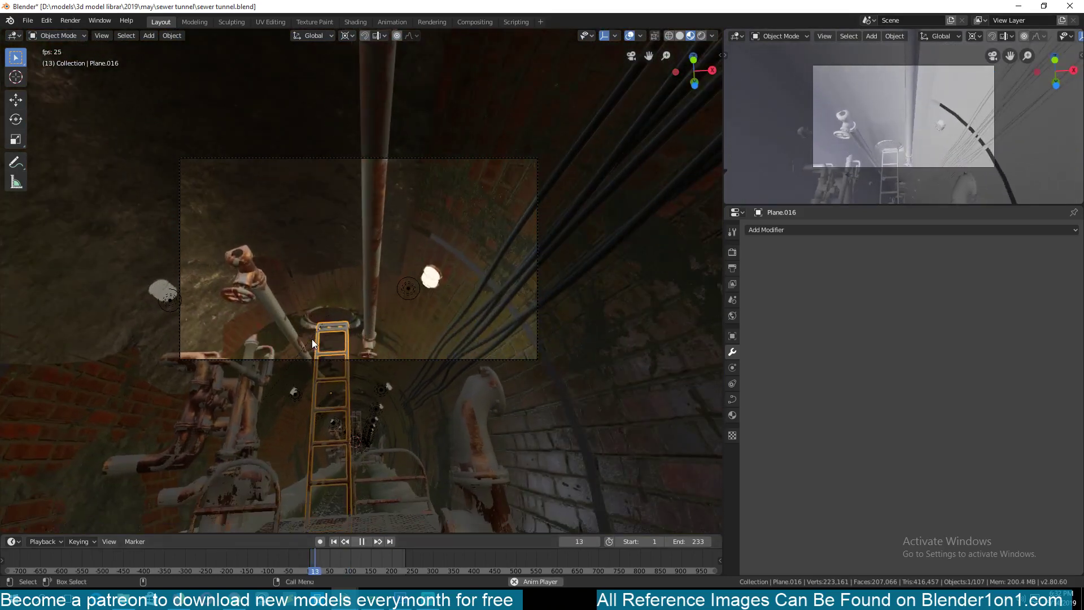
key("space")
key("space")
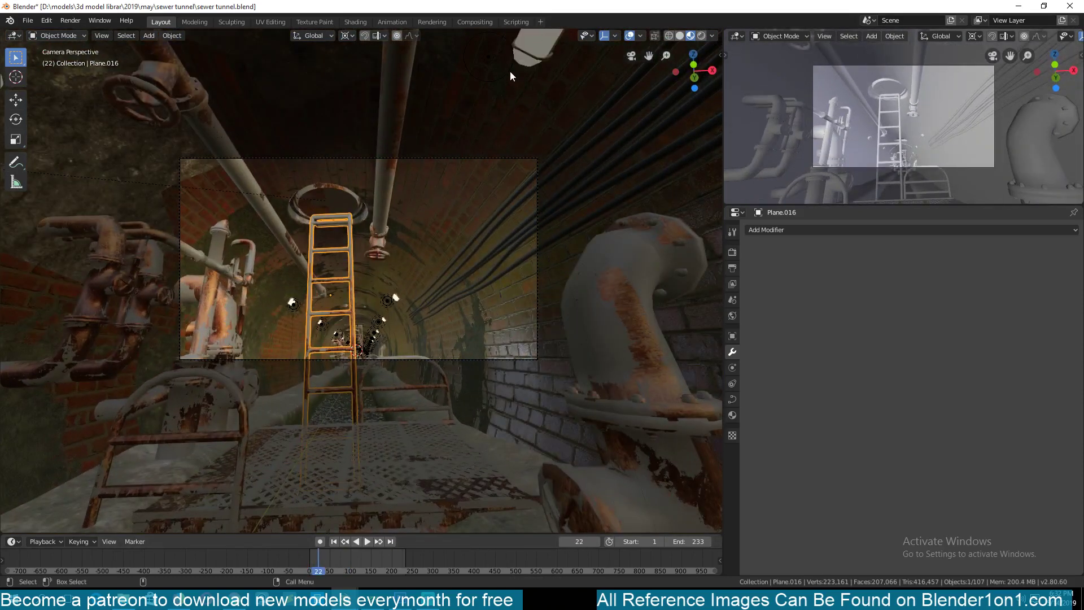
key("space")
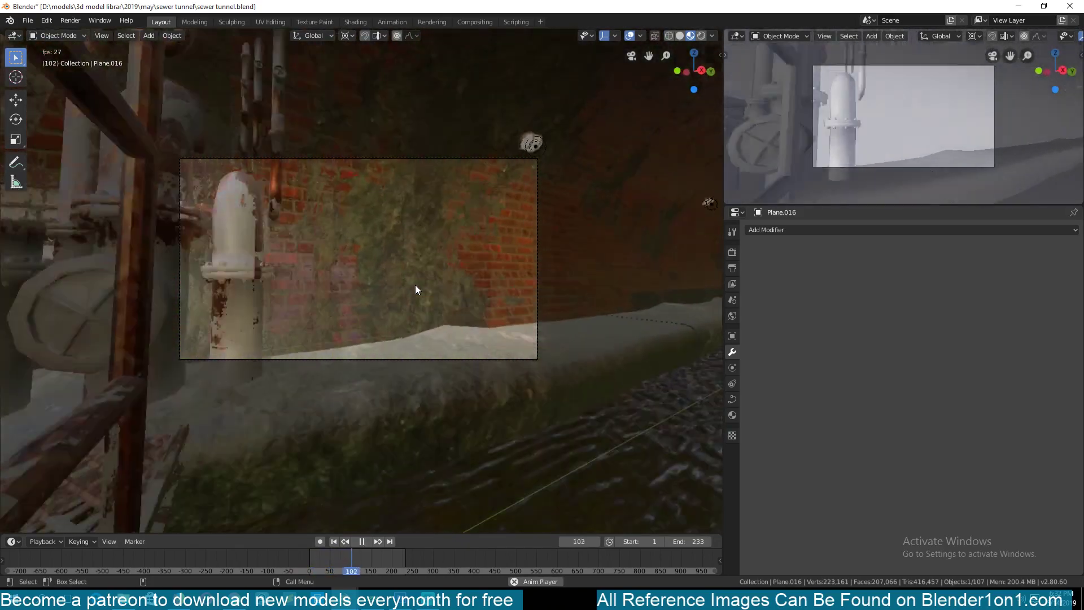
key("space")
key("ctrl+s")
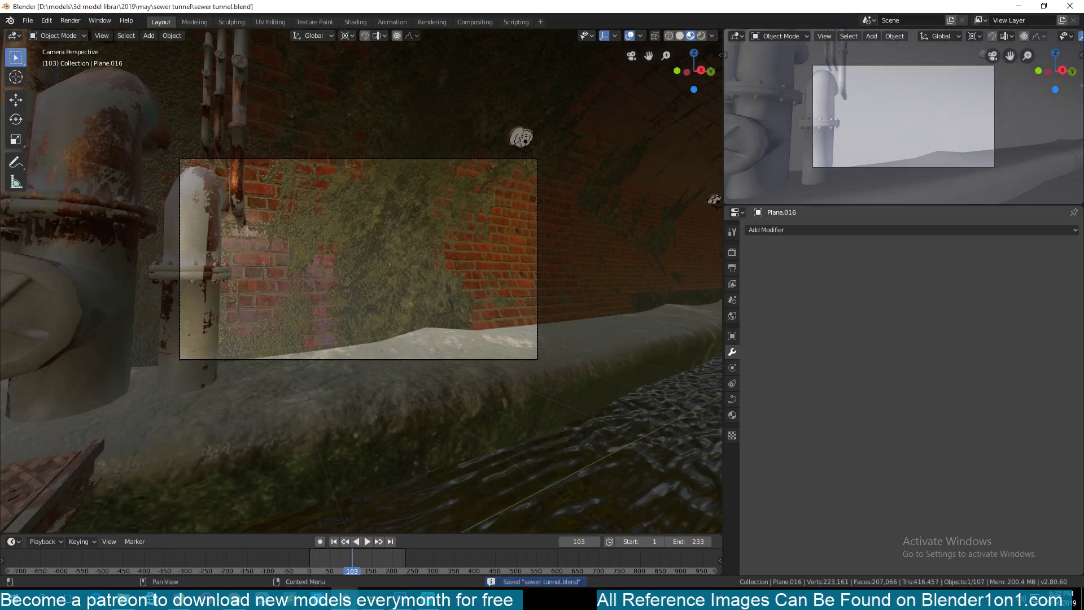